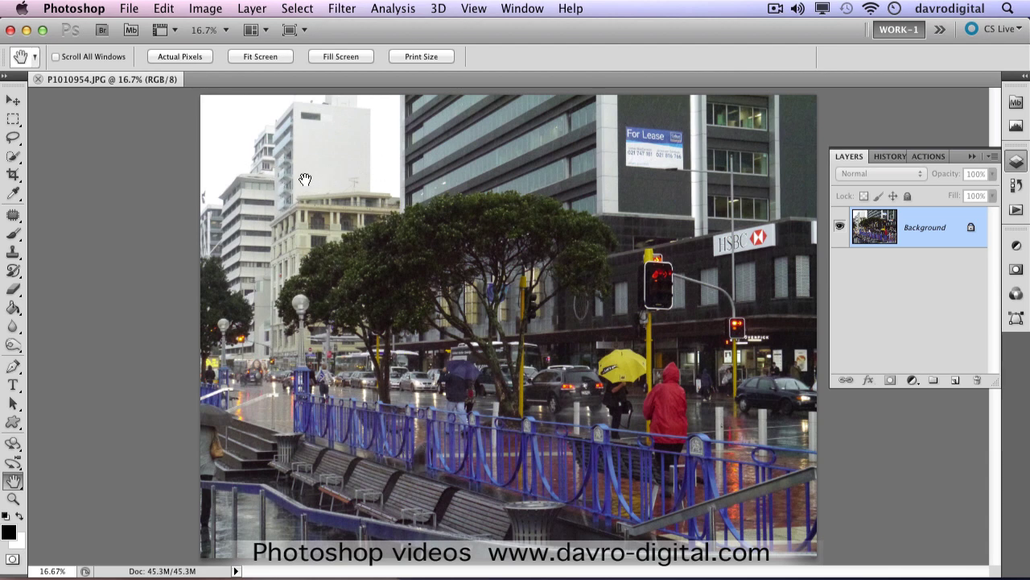
- Crop the street photo to a wide panoramic strip, trimming the sky, the foreground and a sliver of the right edge
click(13, 176)
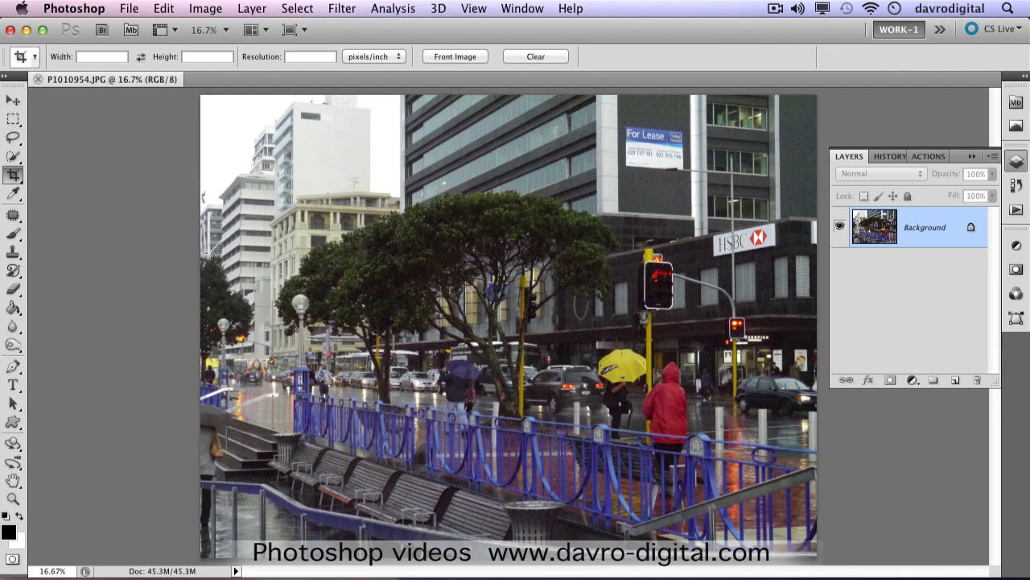
drag(193, 187, 818, 478)
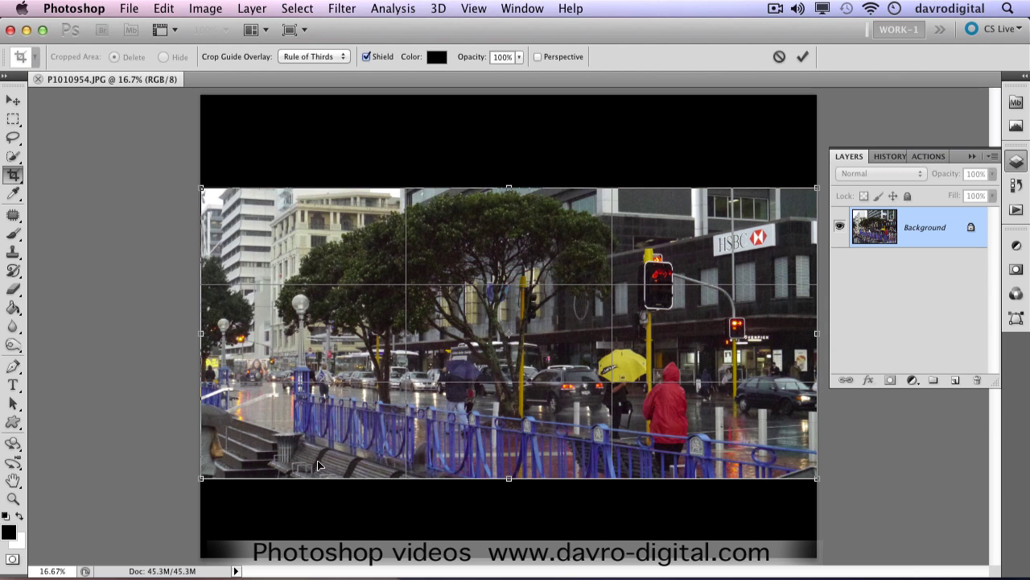
mouse_move(511, 188)
mouse_down()
mouse_move(509, 168)
mouse_move(514, 185)
mouse_up()
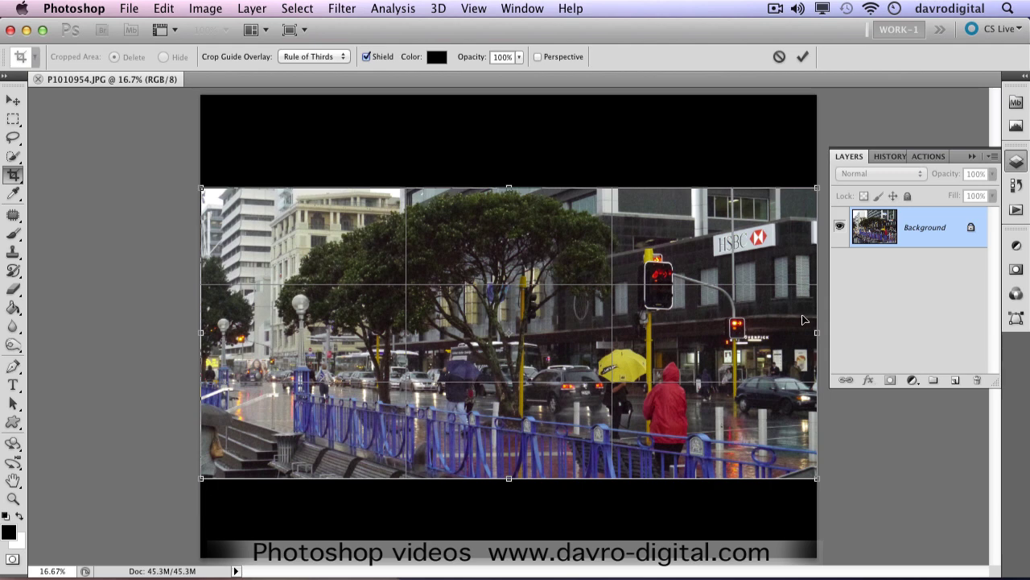
drag(816, 333, 809, 332)
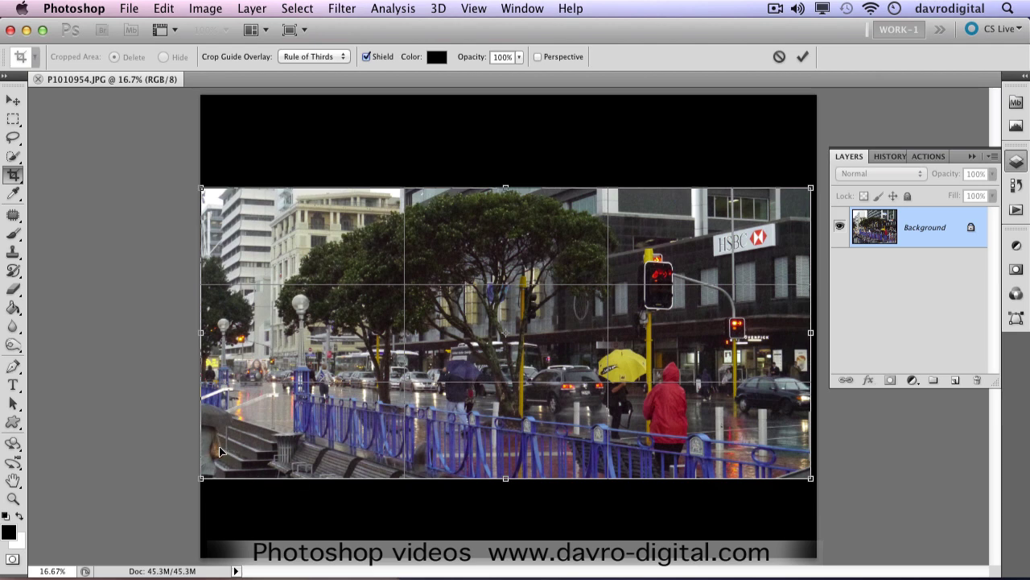
double_click(276, 434)
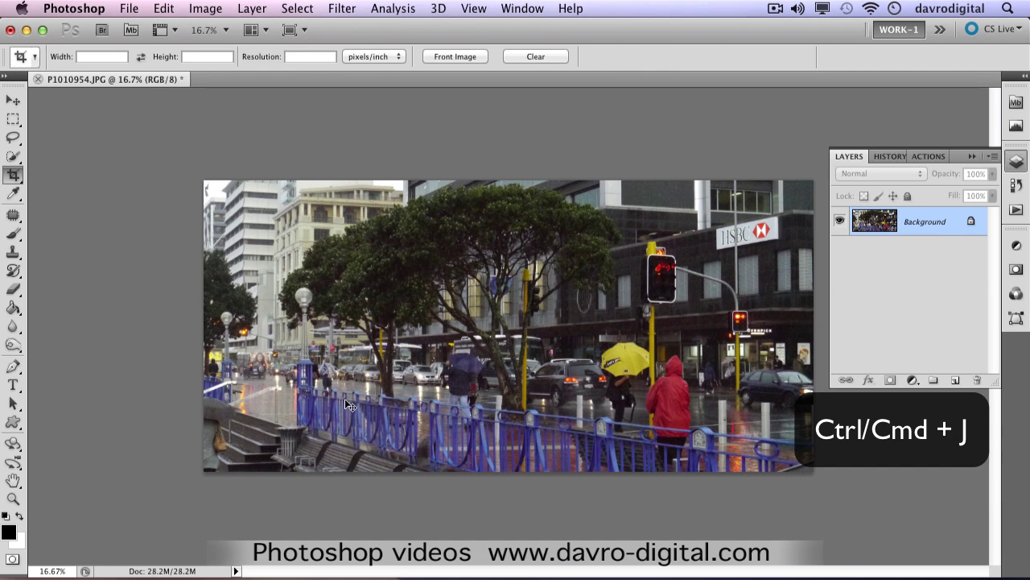
- Duplicate the Background layer and apply a Gaussian Blur with a 12.5 pixel radius to the copy
key(super+j)
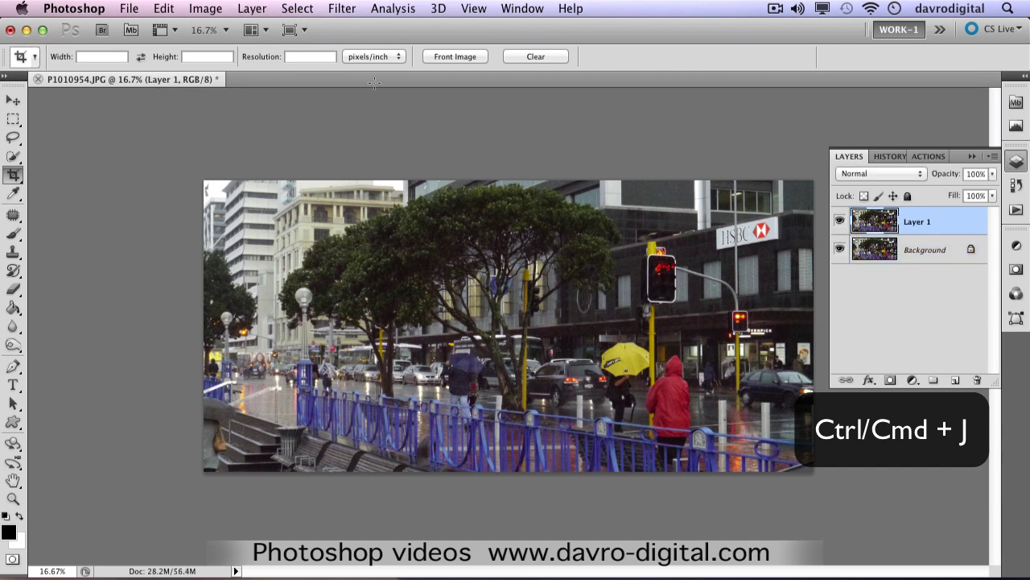
click(342, 8)
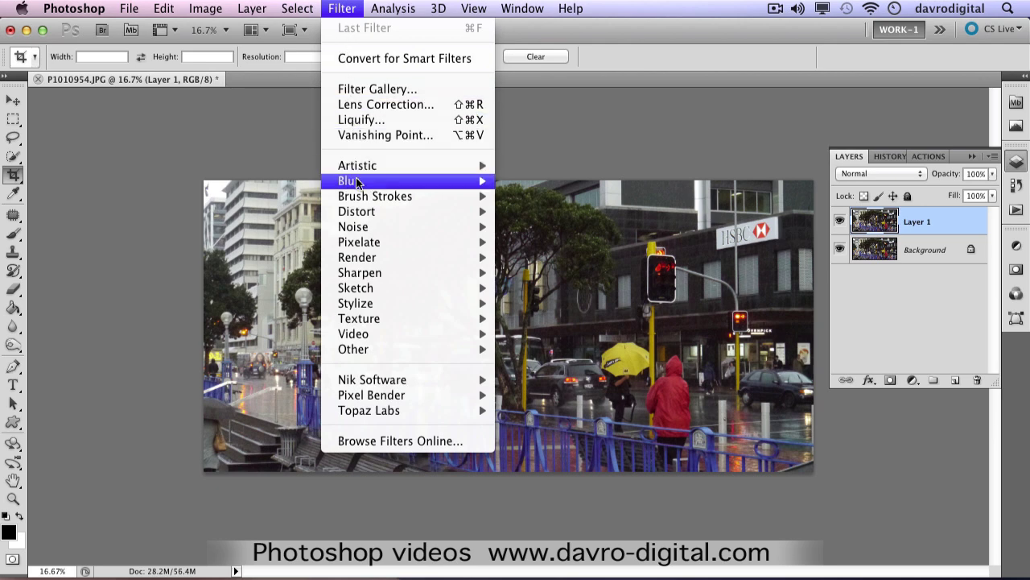
mouse_move(356, 183)
click(551, 249)
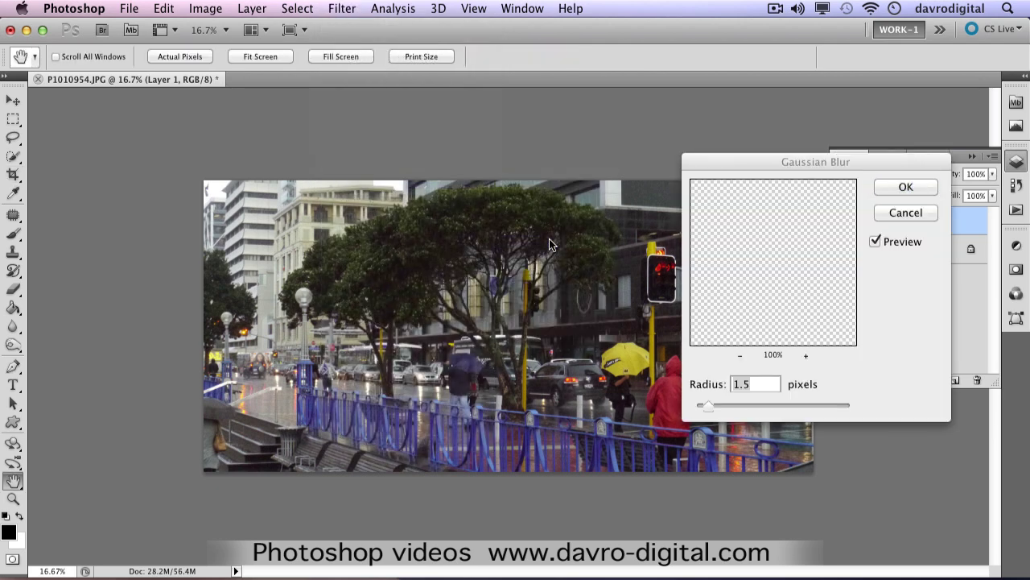
click(749, 405)
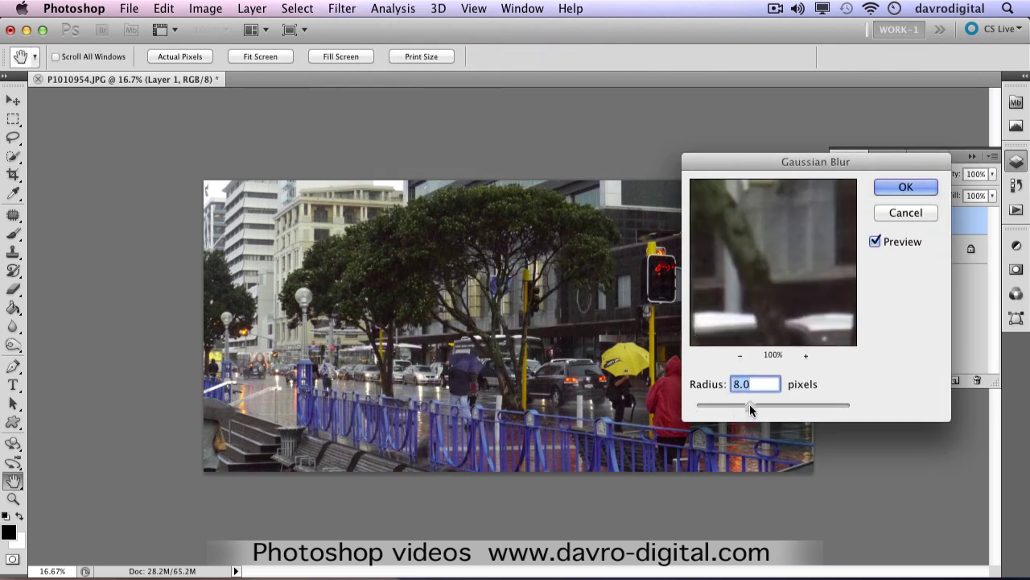
drag(750, 404, 762, 410)
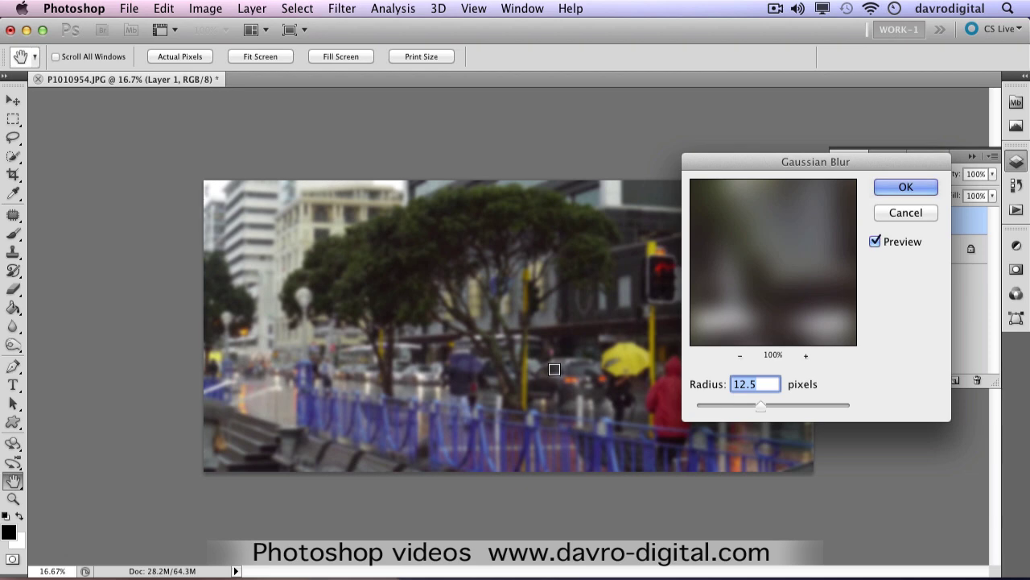
click(889, 188)
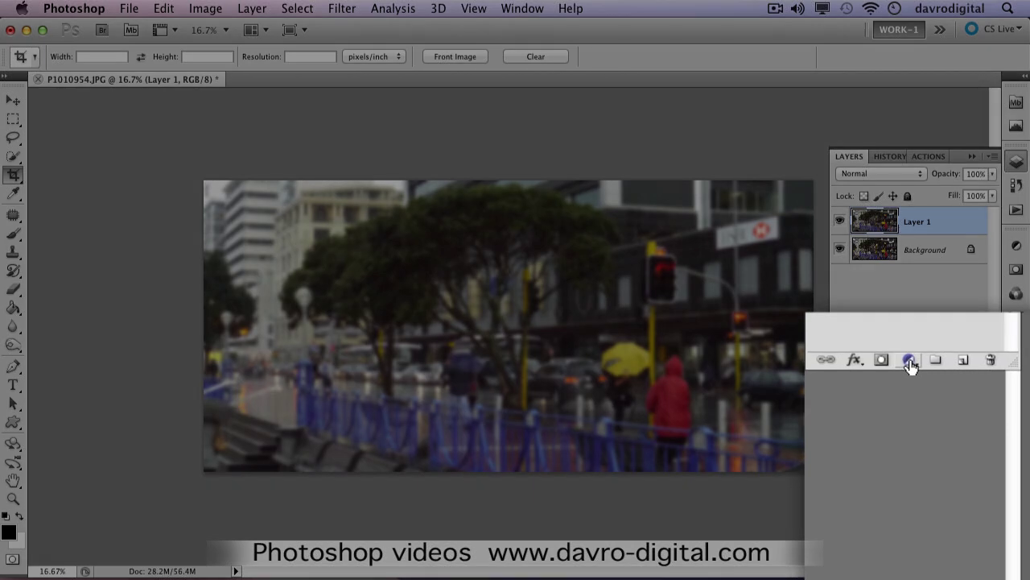
- Add a Hue/Saturation adjustment layer above the blurred layer with Saturation at +40
click(910, 361)
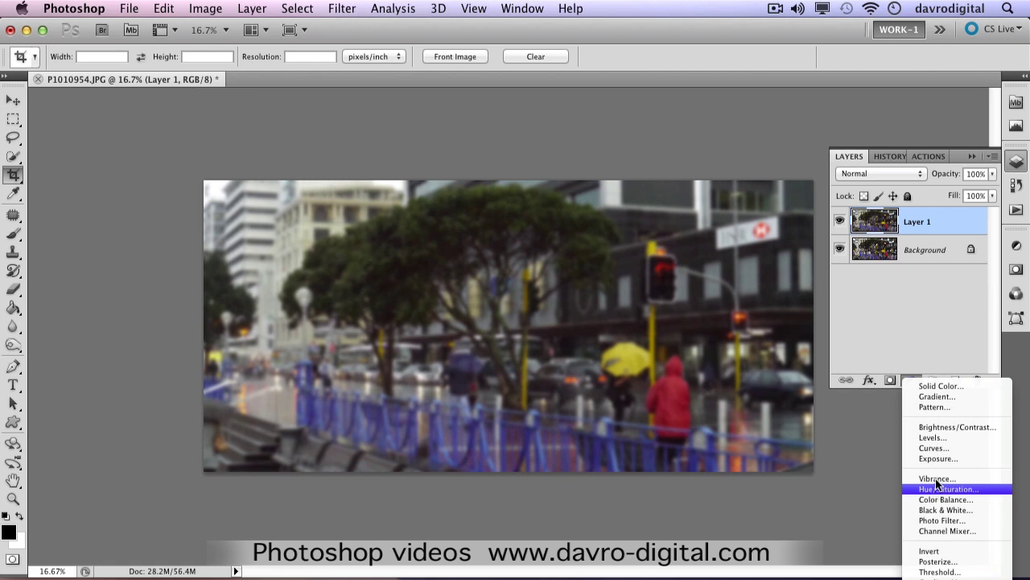
click(938, 497)
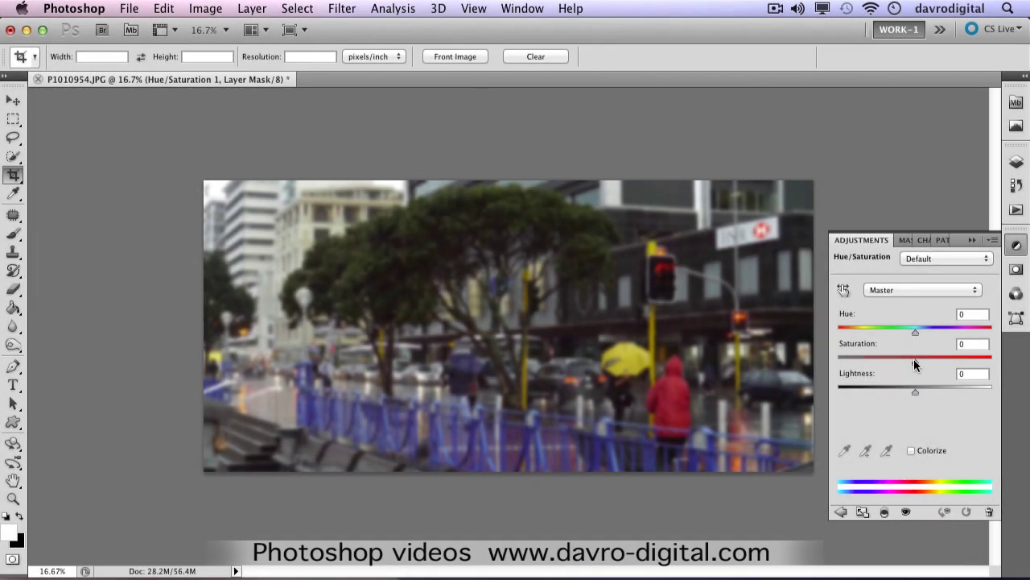
drag(915, 361, 917, 362)
drag(921, 360, 938, 364)
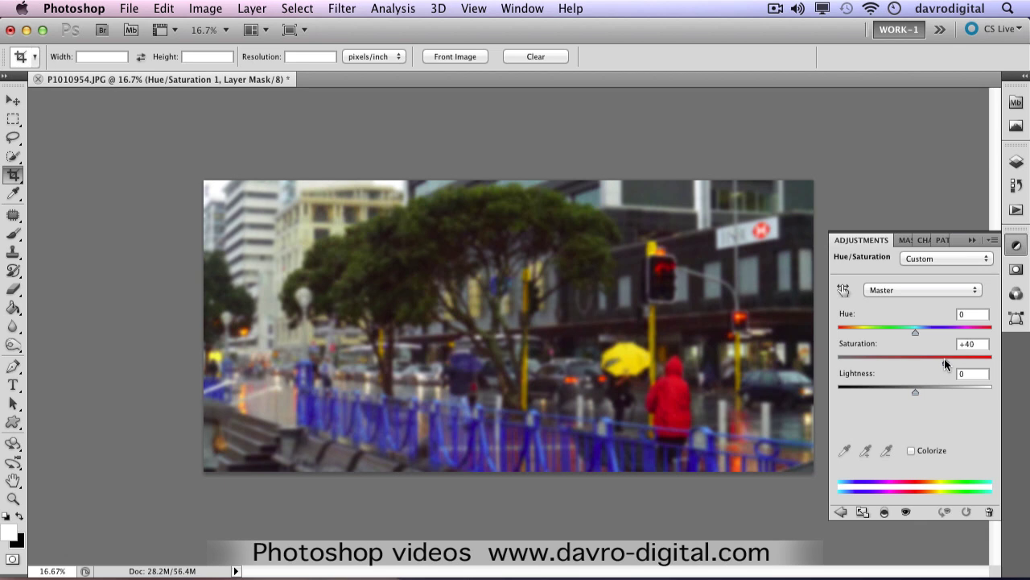
click(1016, 161)
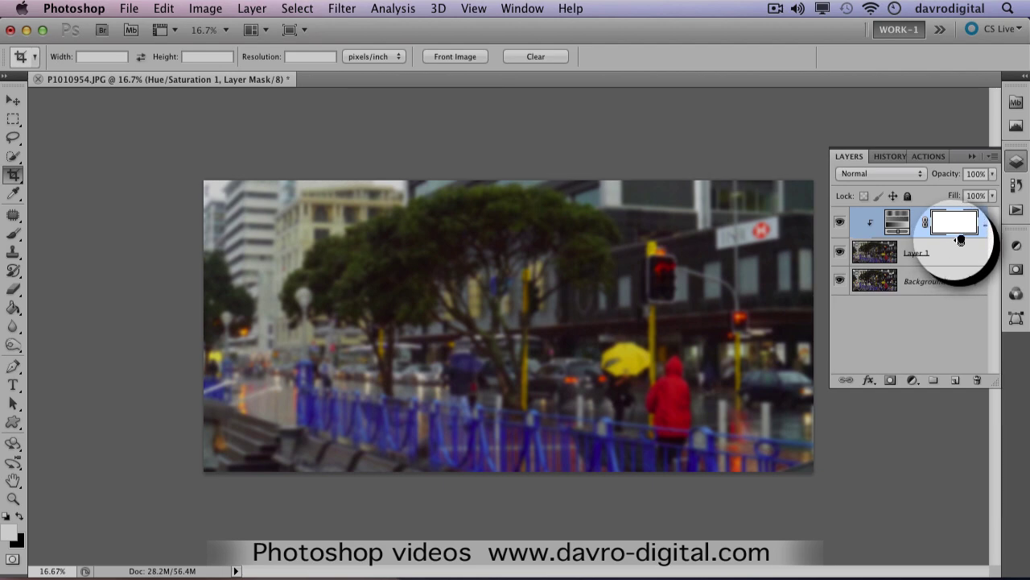
- Compare the unclipped Hue/Saturation effect by toggling layer visibility, and clip the adjustment to Layer 1
alt+click(959, 240)
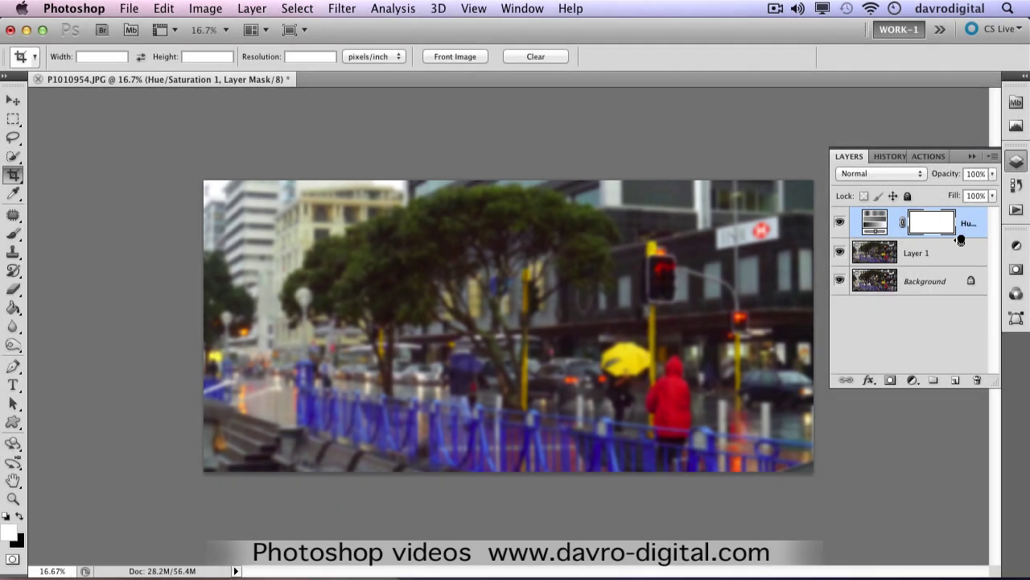
click(840, 252)
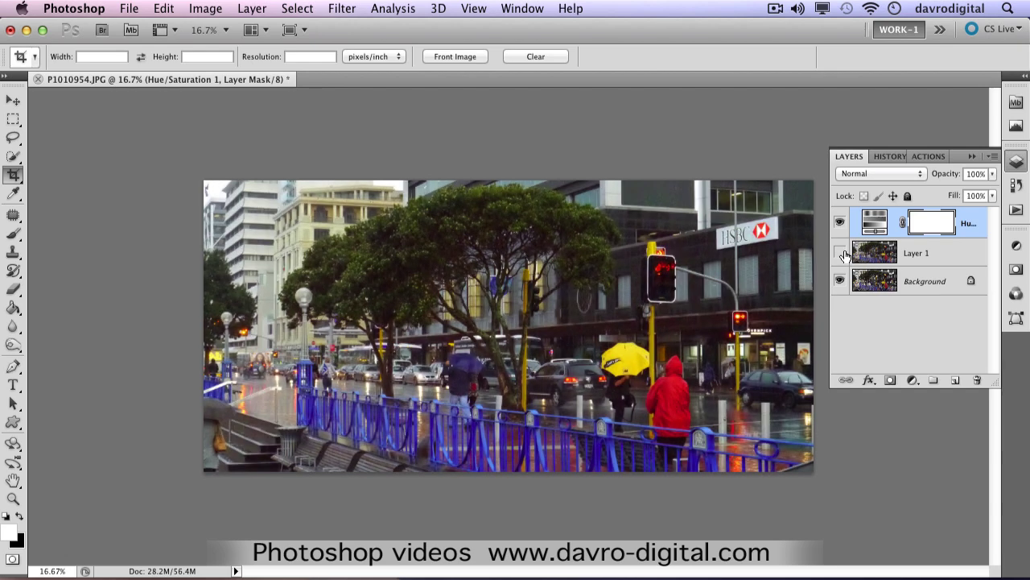
click(840, 226)
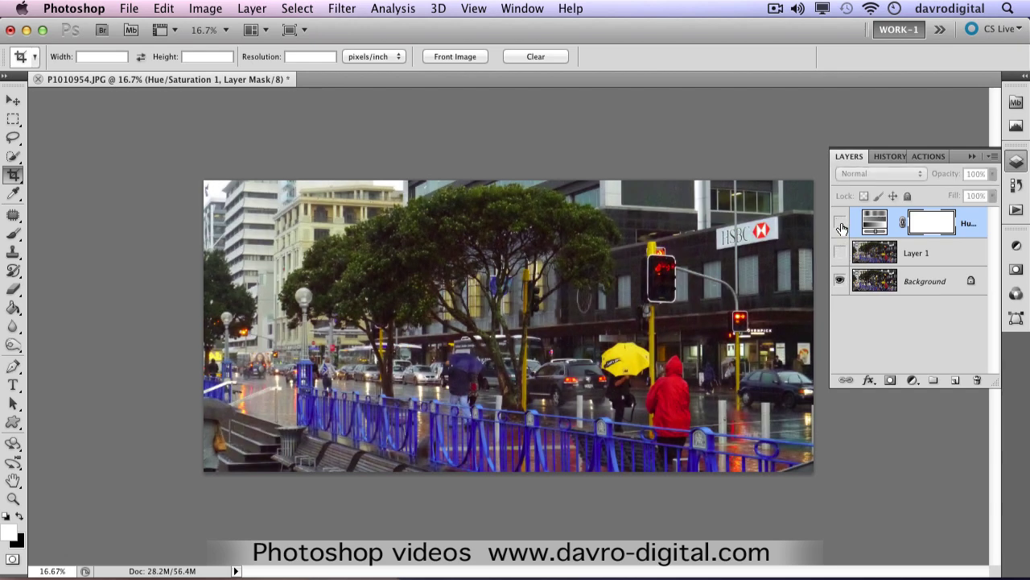
click(840, 226)
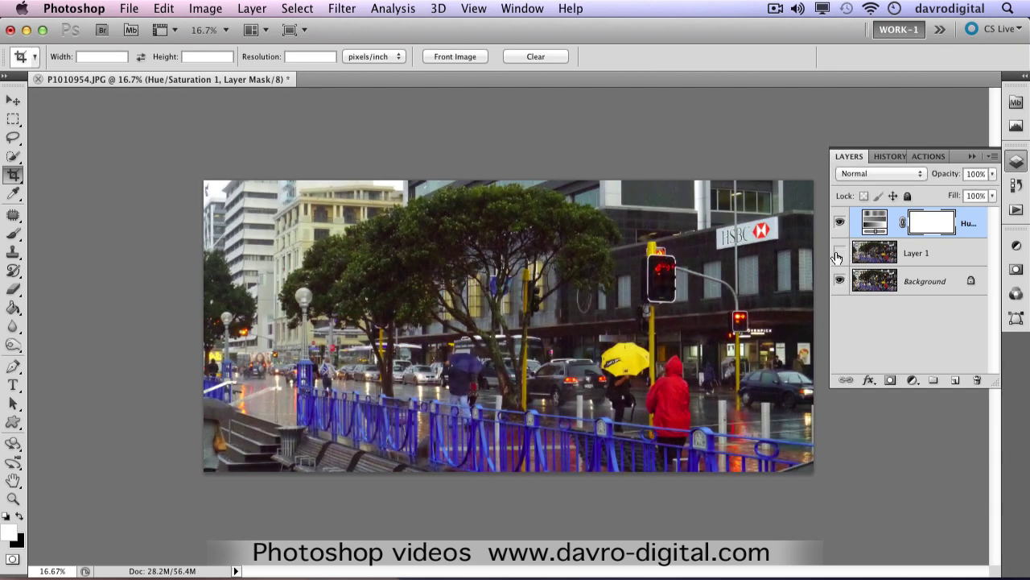
click(840, 253)
alt+click(958, 239)
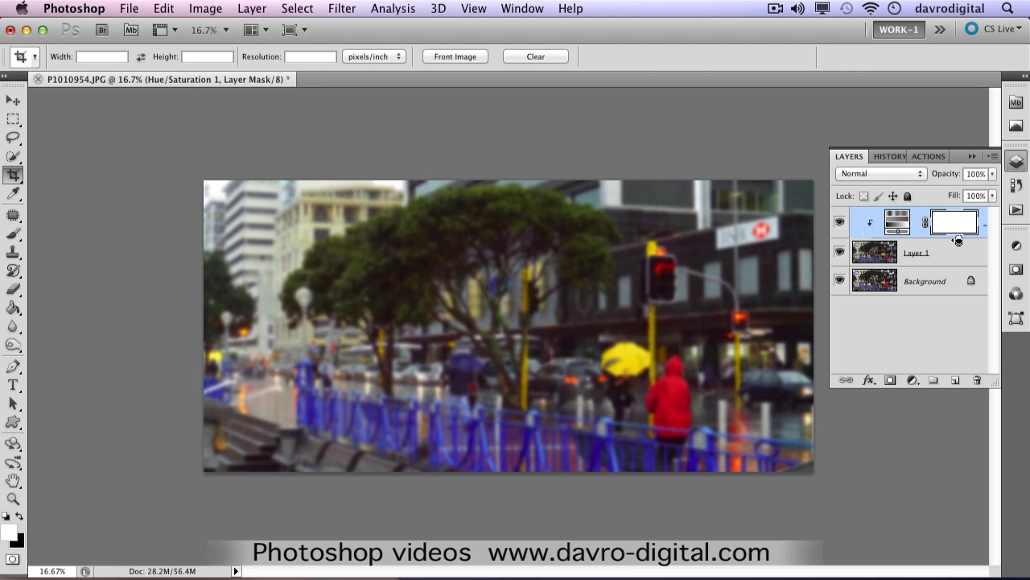
- Set the blend mode of the blurred Layer 1 to Soft Light
click(880, 254)
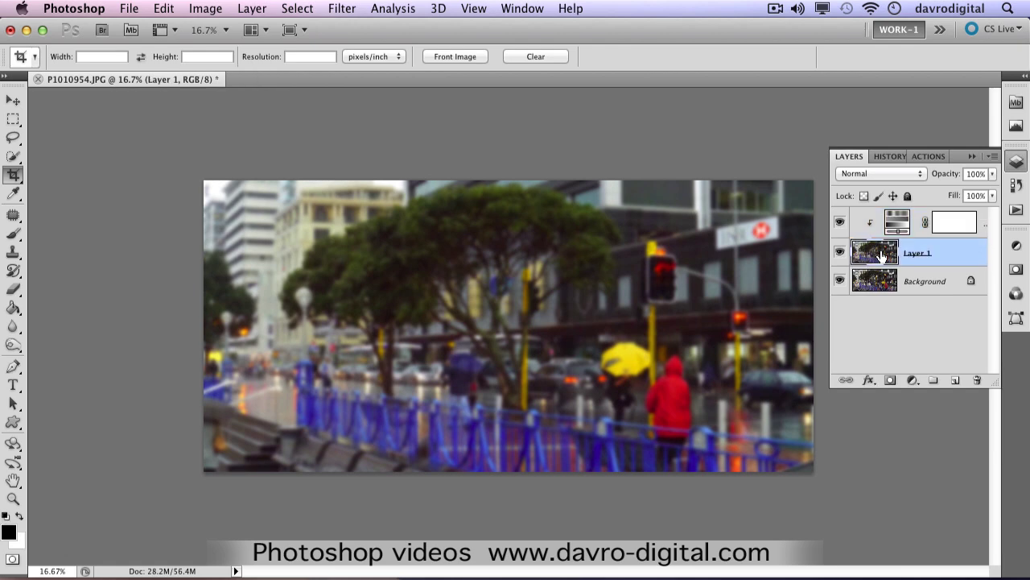
click(896, 173)
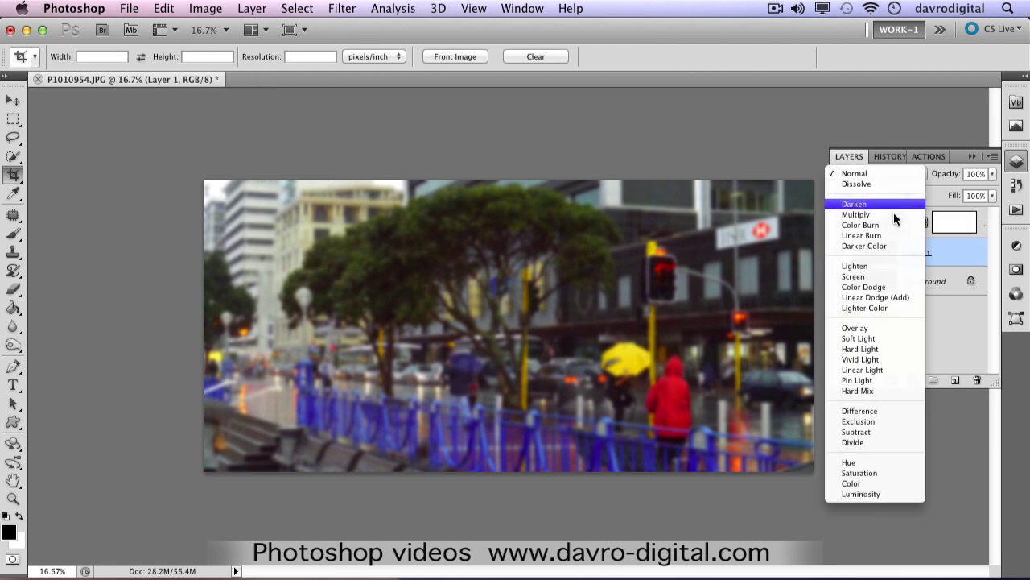
click(889, 339)
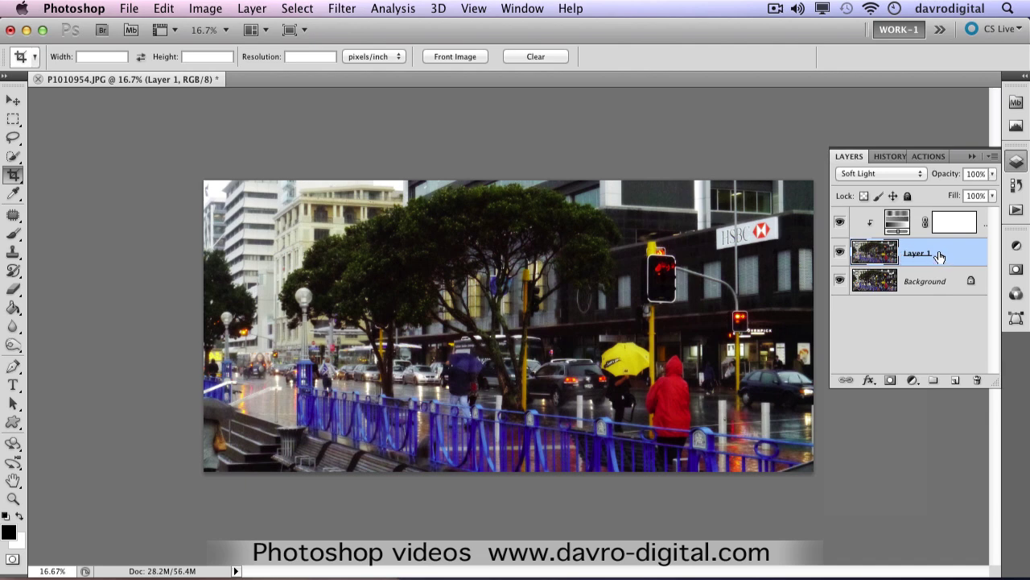
- Compare Layer 1 shown and hidden, and set its opacity to 67%
drag(952, 178, 947, 181)
click(839, 253)
click(840, 254)
drag(945, 179, 901, 227)
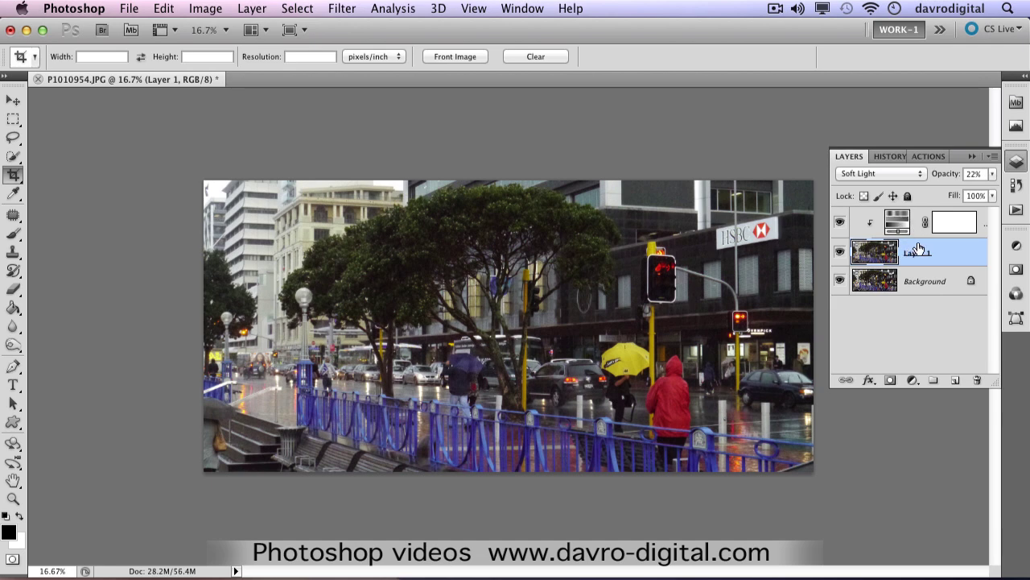
mouse_move(958, 178)
mouse_down()
mouse_move(939, 179)
mouse_move(954, 181)
mouse_up()
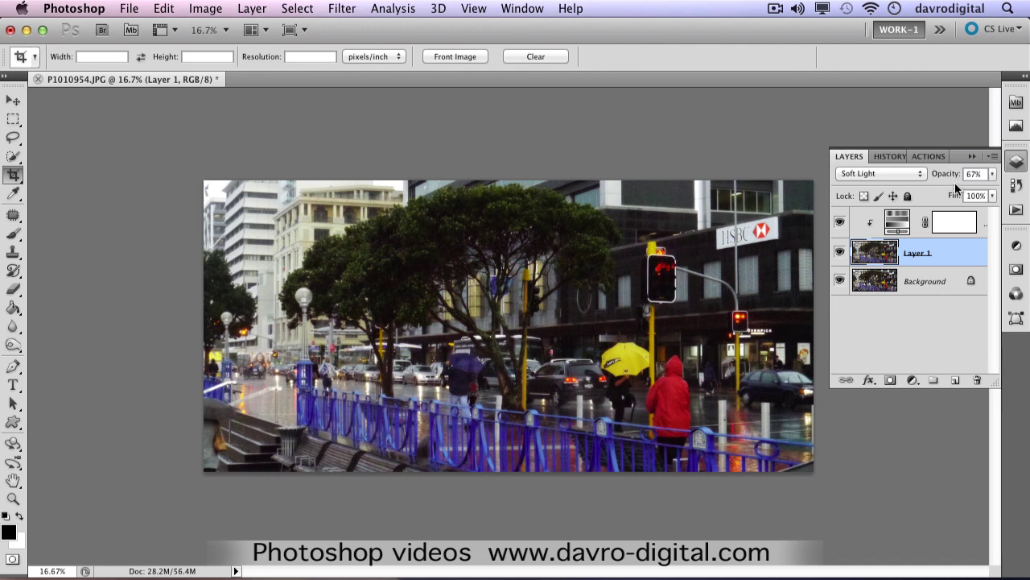
- Create a new layer above the Hue/Saturation adjustment and fill it with black using the Paint Bucket
click(908, 225)
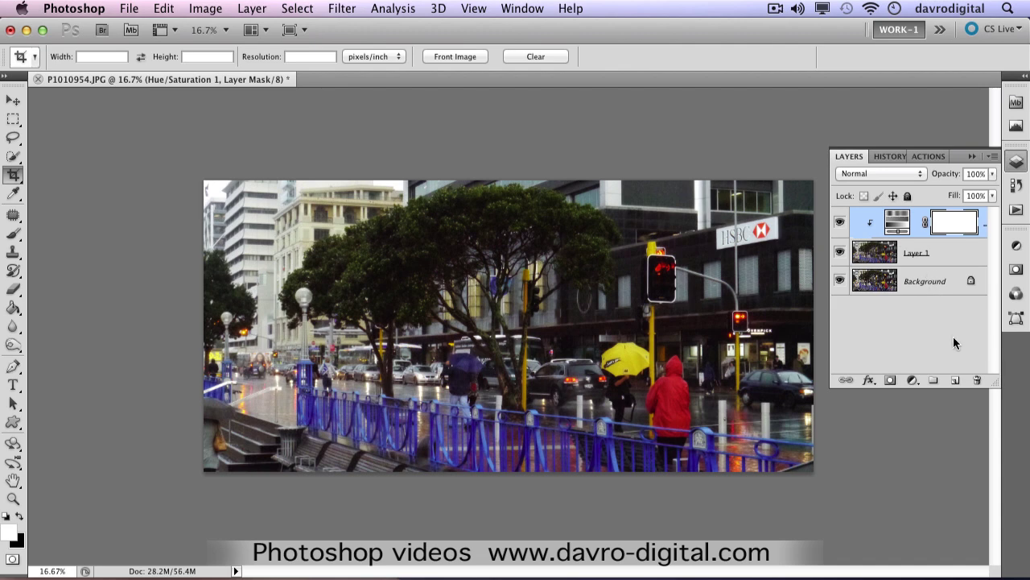
click(954, 380)
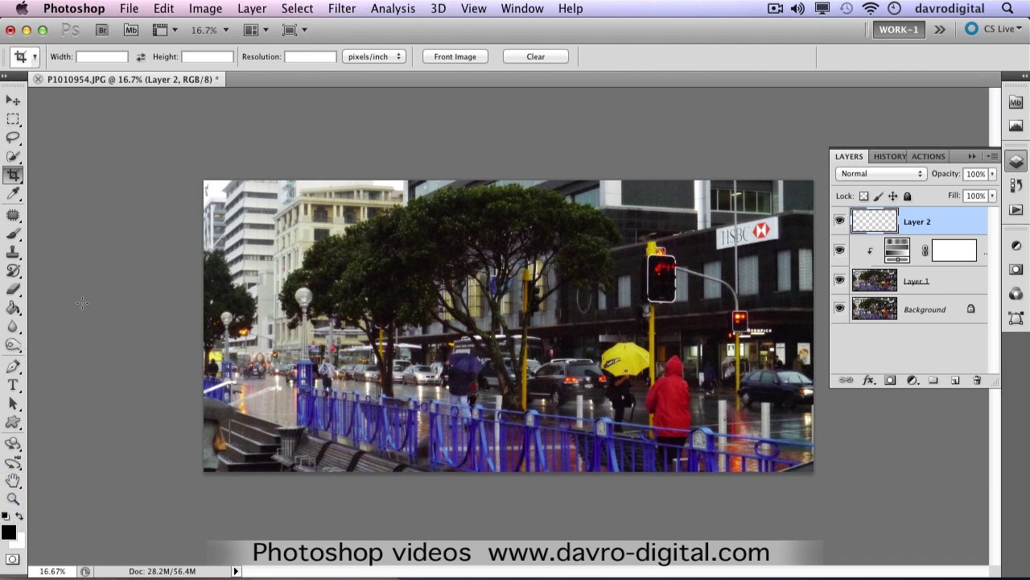
drag(16, 310, 51, 323)
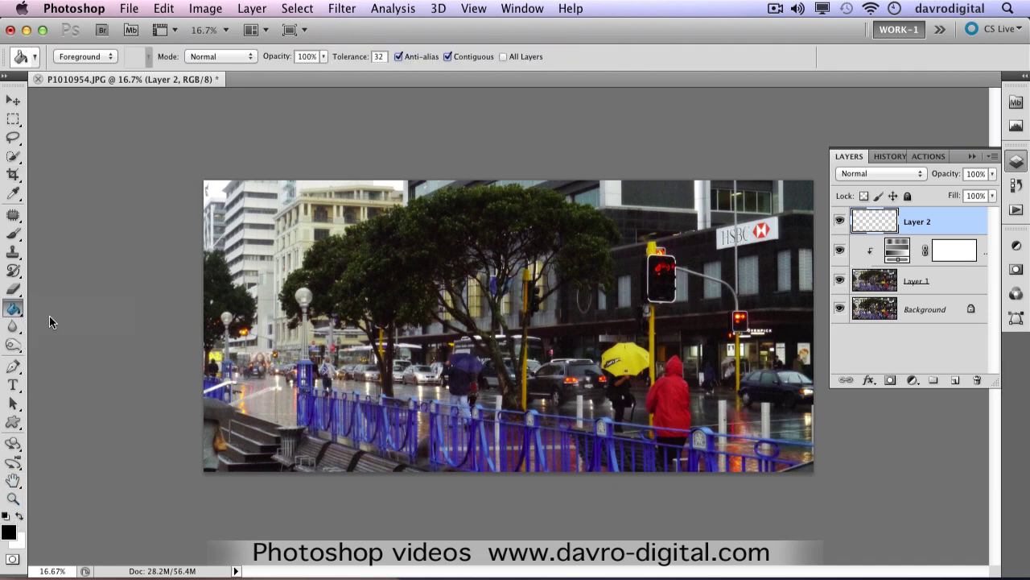
click(257, 317)
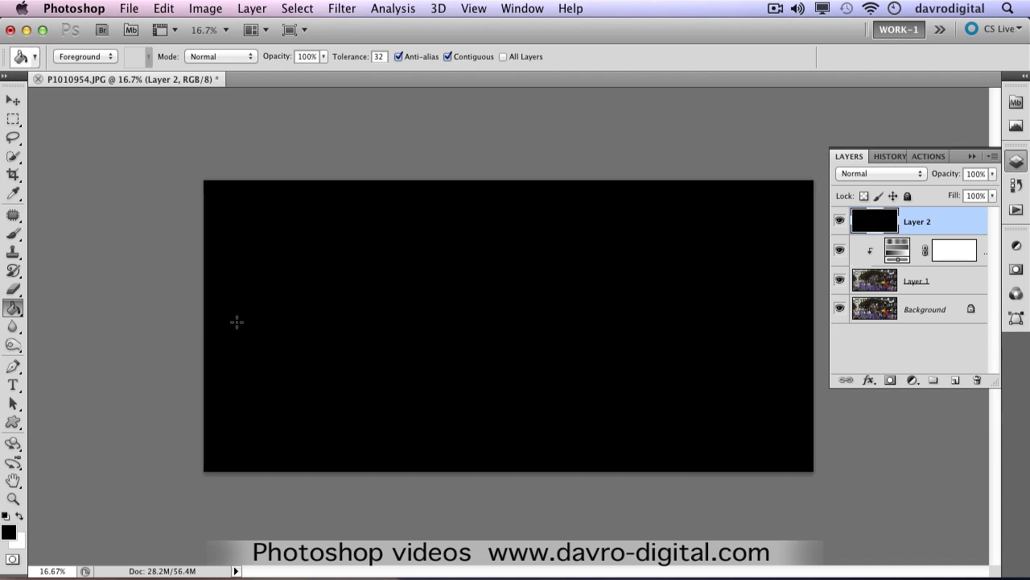
- Apply Add Noise to the black Layer 2 with an amount of 103.60%, Uniform distribution and Monochromatic enabled
click(335, 7)
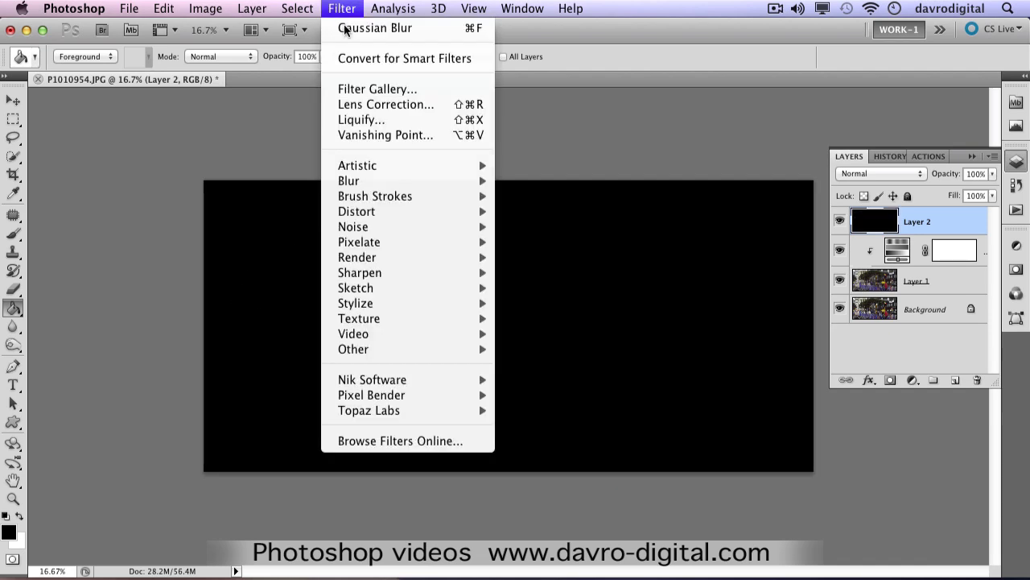
mouse_move(459, 225)
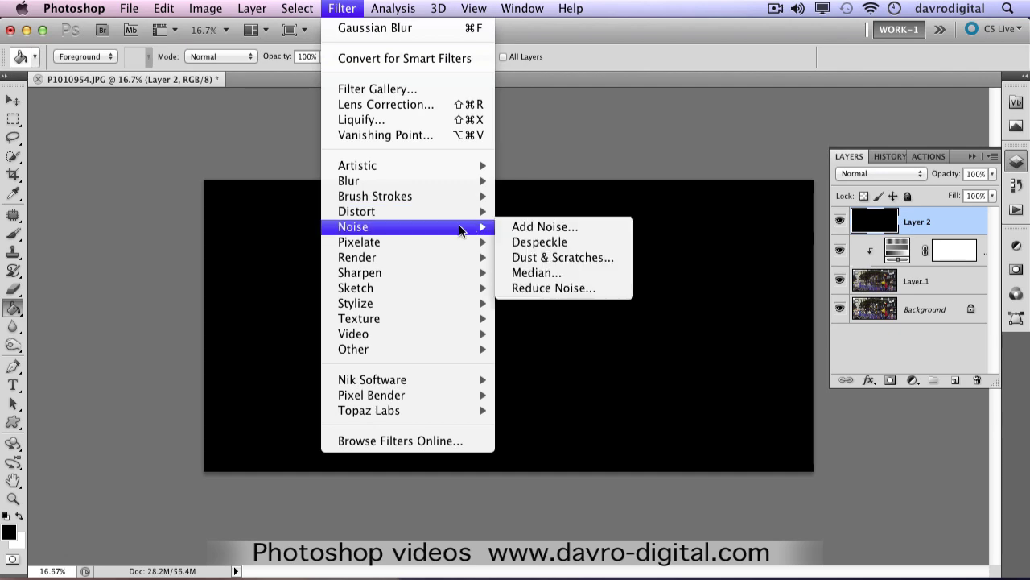
click(531, 228)
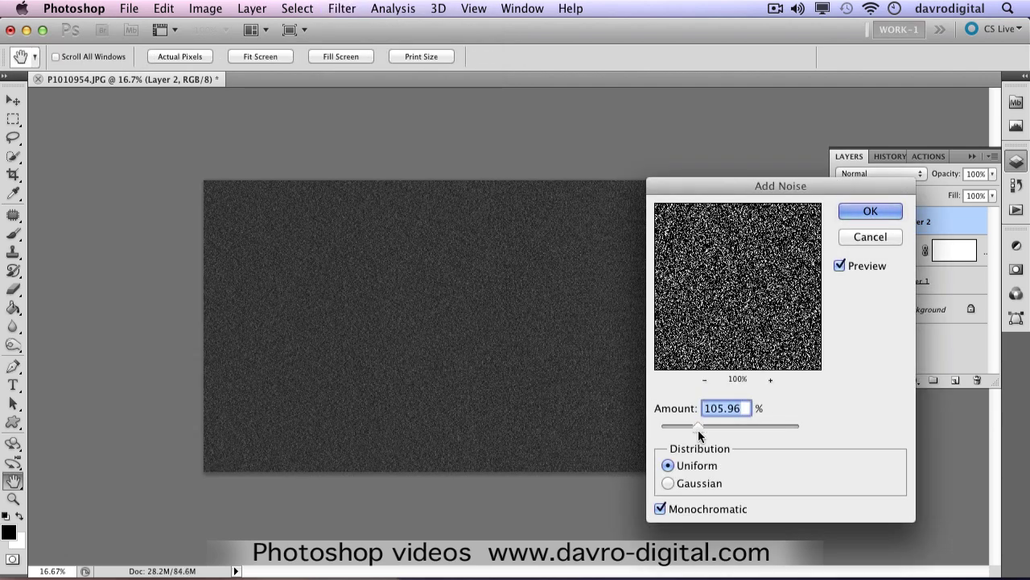
drag(697, 433, 696, 433)
drag(716, 326, 706, 341)
click(660, 509)
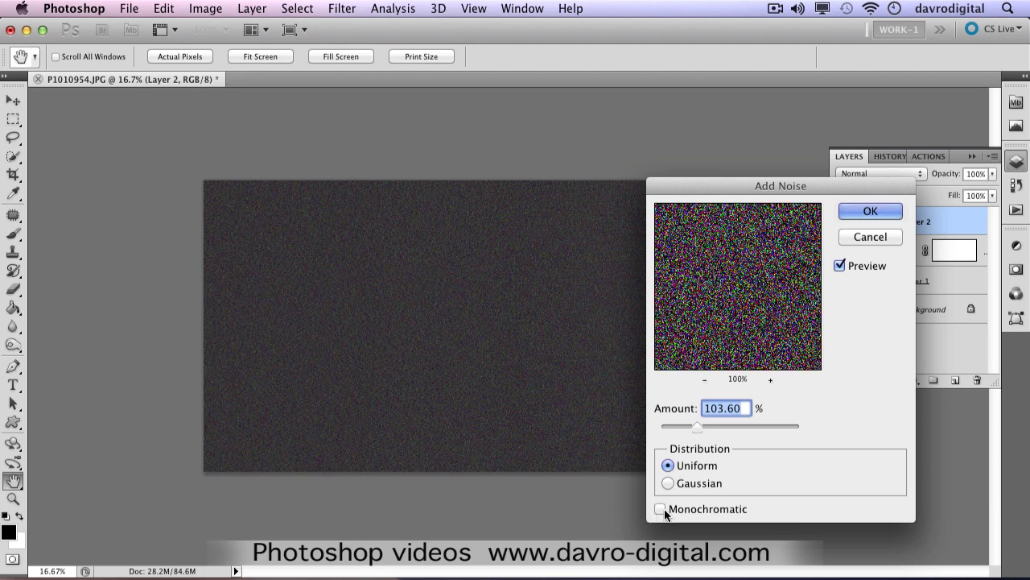
click(661, 510)
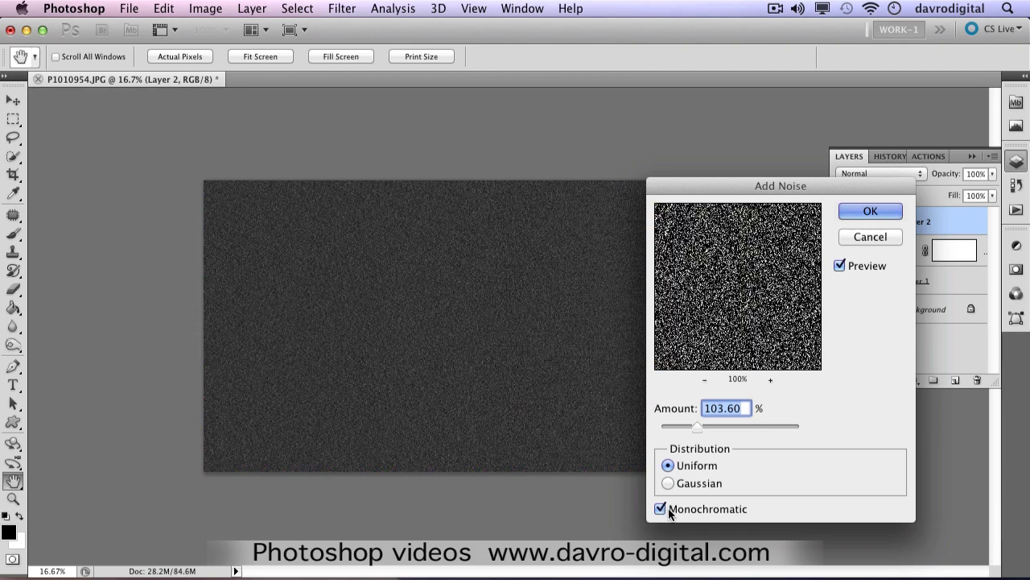
click(727, 333)
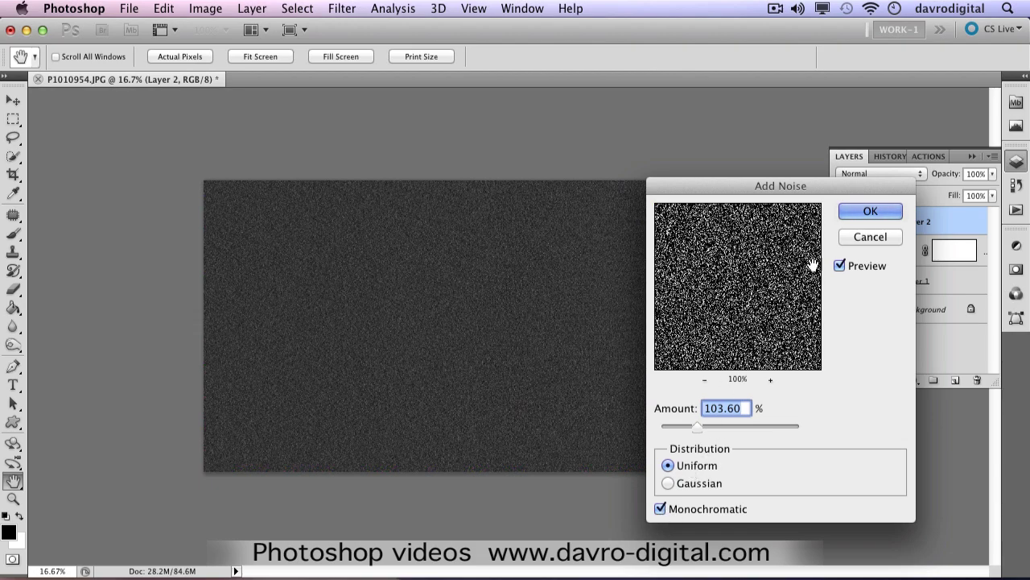
click(868, 212)
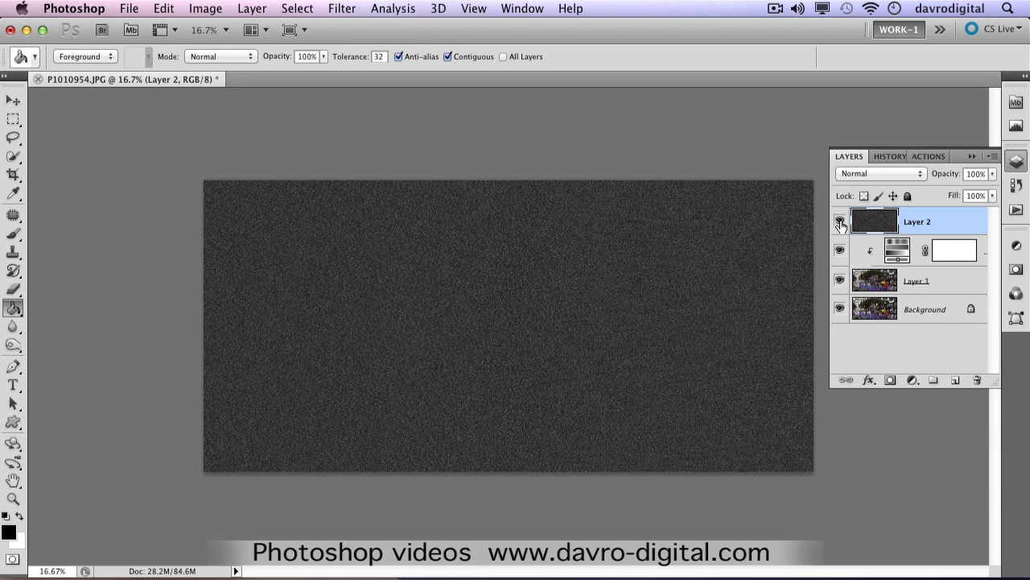
- Apply a Motion Blur to the noise on Layer 2 with an angle of 77° and a distance of 35 pixels
click(340, 11)
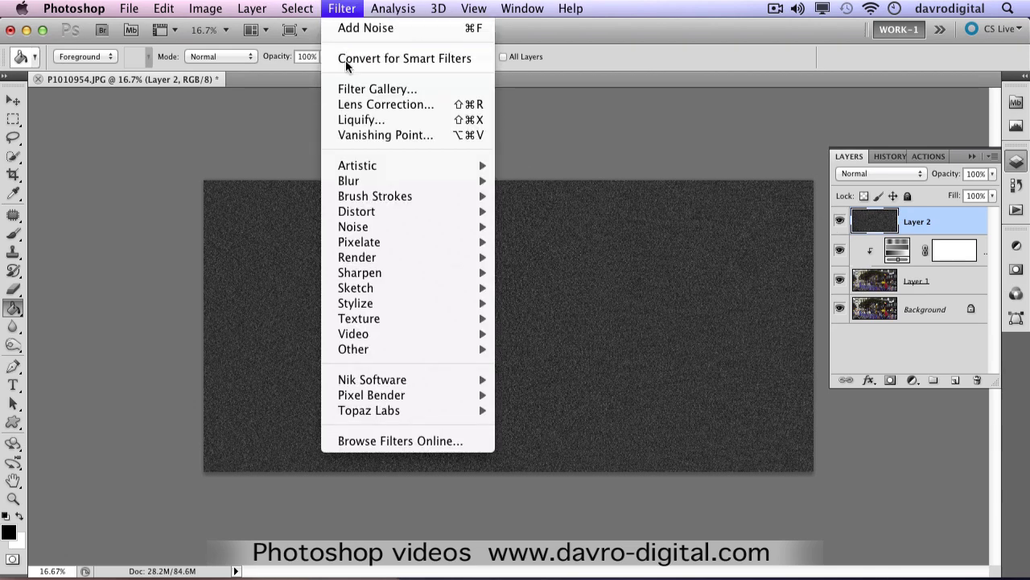
mouse_move(376, 180)
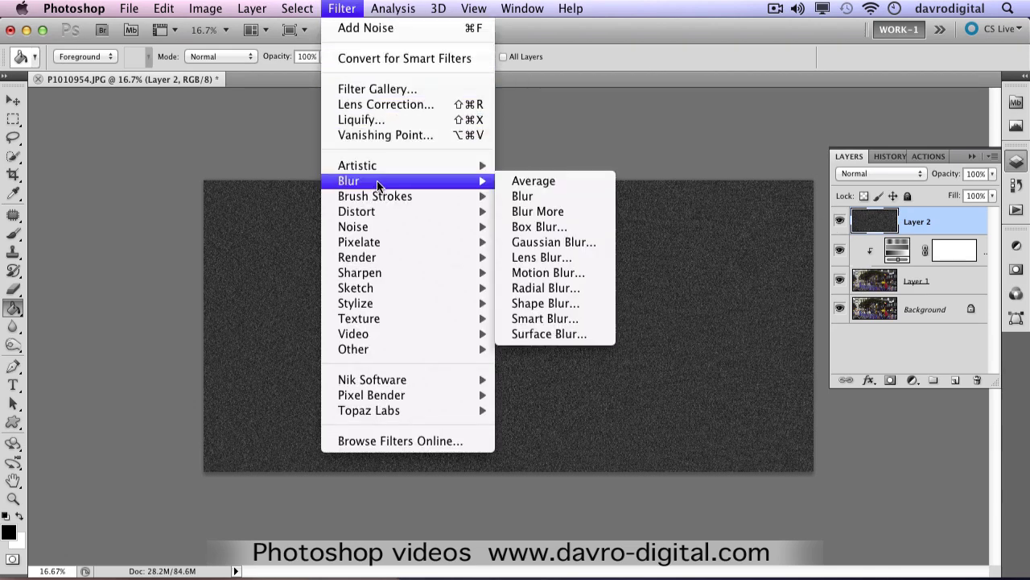
click(560, 274)
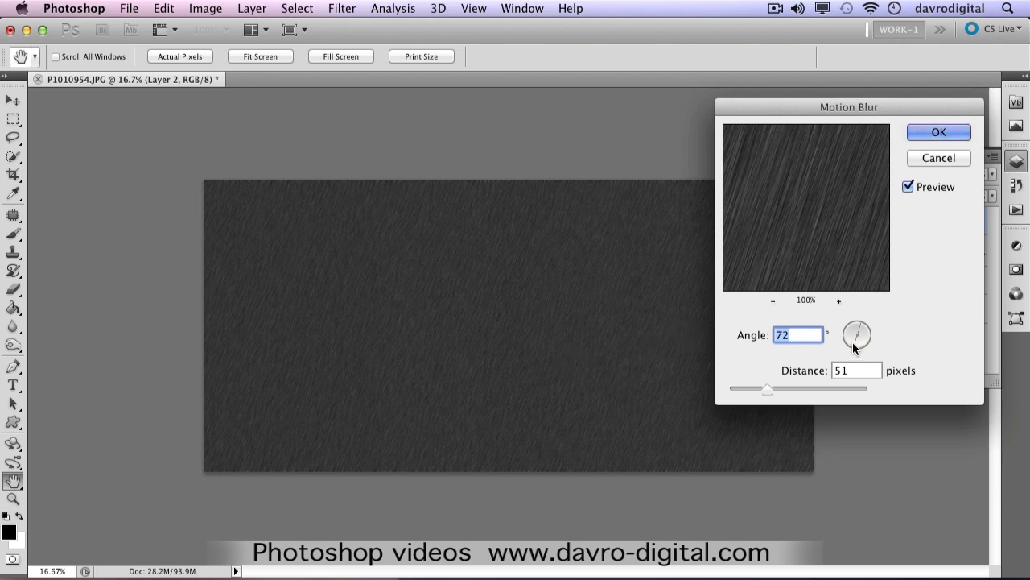
key(Down)
key(Down)
key(Down)
key(Down)
key(Down)
key(Down)
mouse_move(852, 341)
mouse_down()
mouse_move(863, 342)
mouse_move(854, 340)
mouse_up()
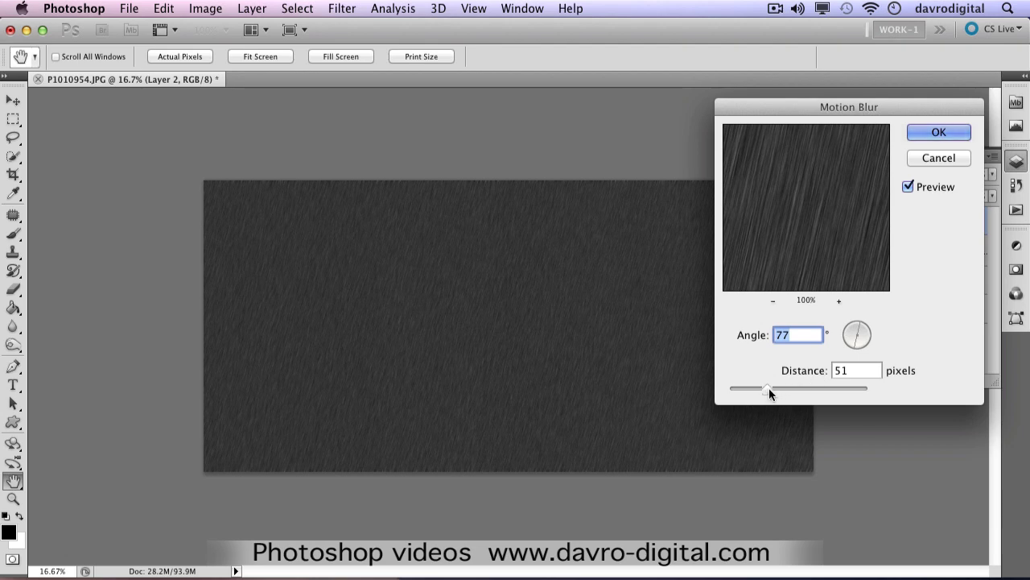
mouse_move(765, 388)
mouse_down()
mouse_move(720, 386)
mouse_move(760, 382)
mouse_up()
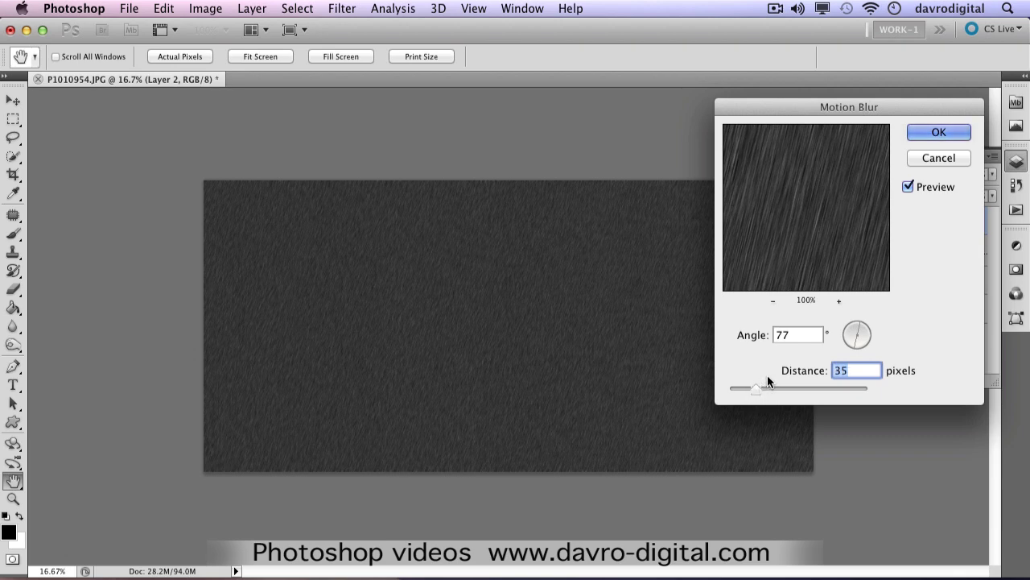
click(936, 133)
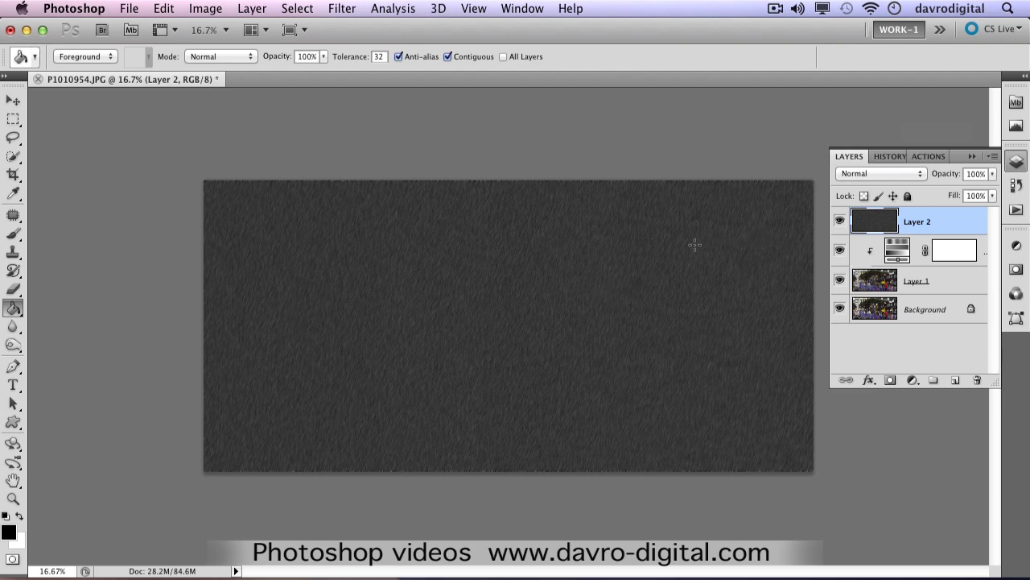
- Set Layer 2's blend mode to Screen and add a Curves adjustment above it, clipped to Layer 2
click(876, 172)
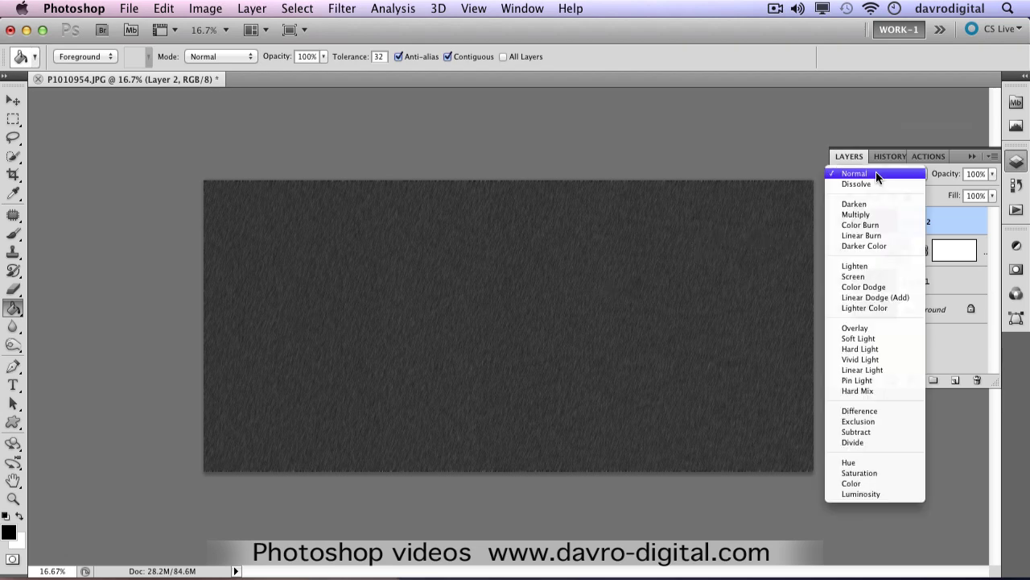
click(875, 275)
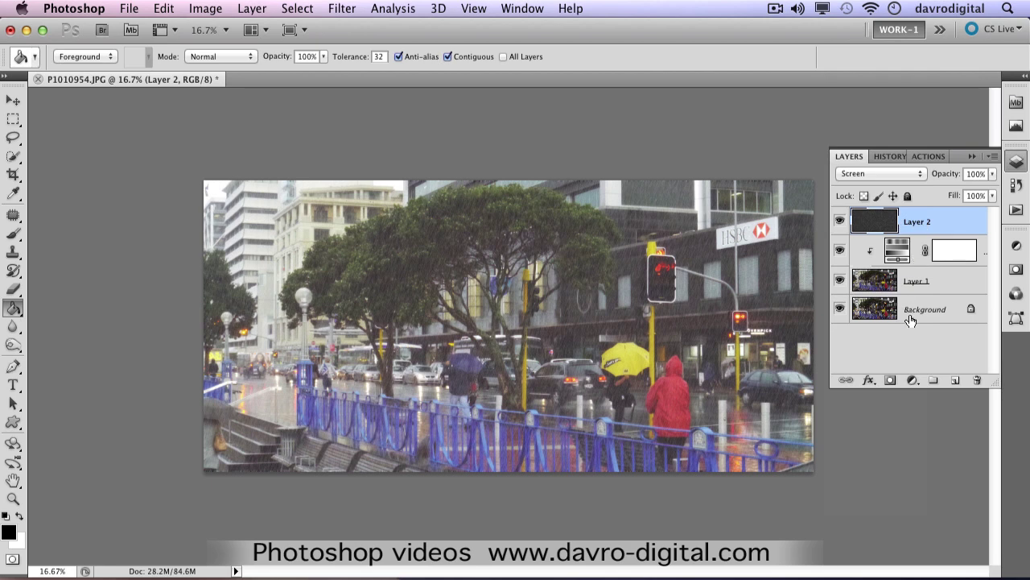
click(912, 382)
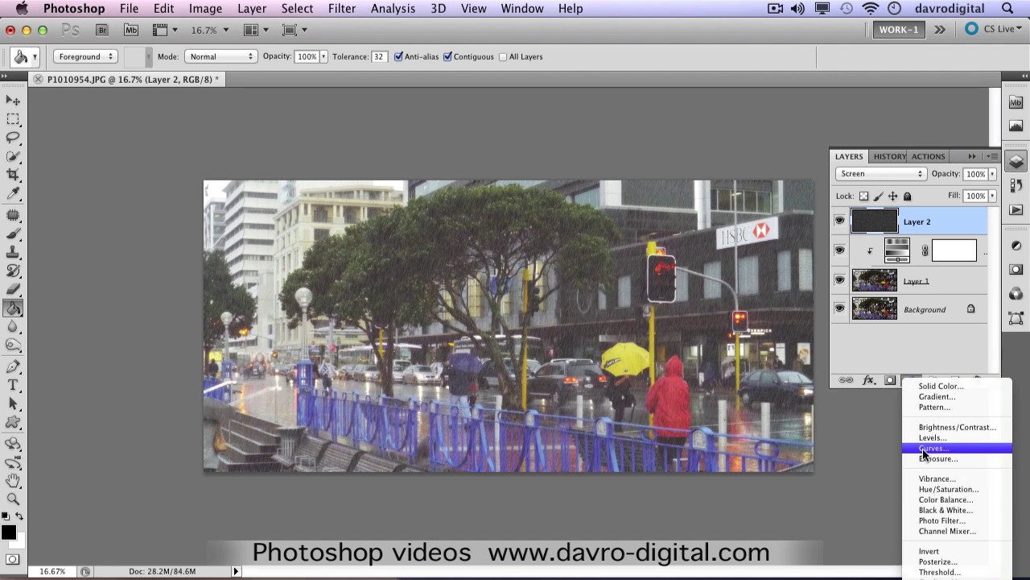
click(923, 449)
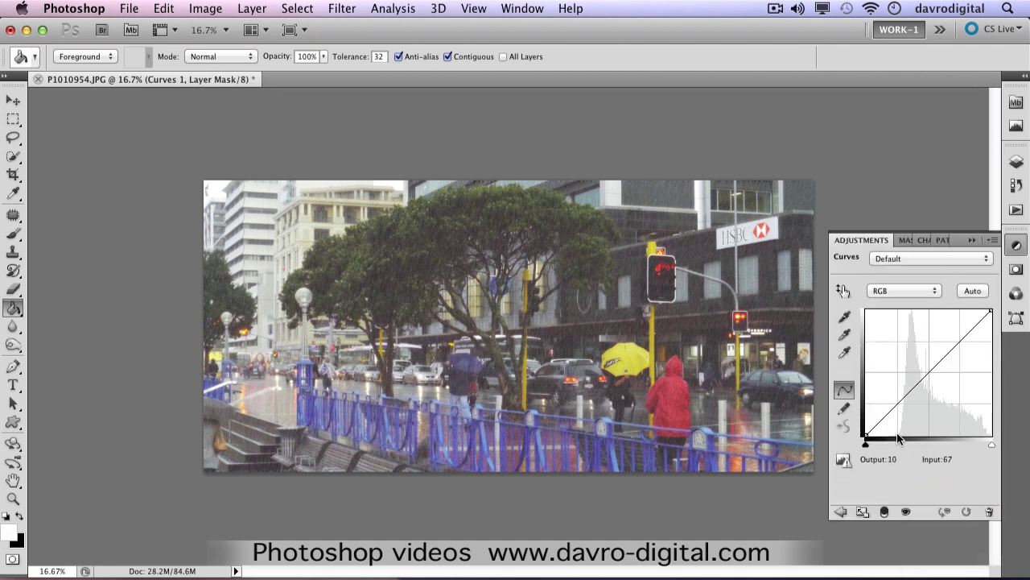
click(885, 512)
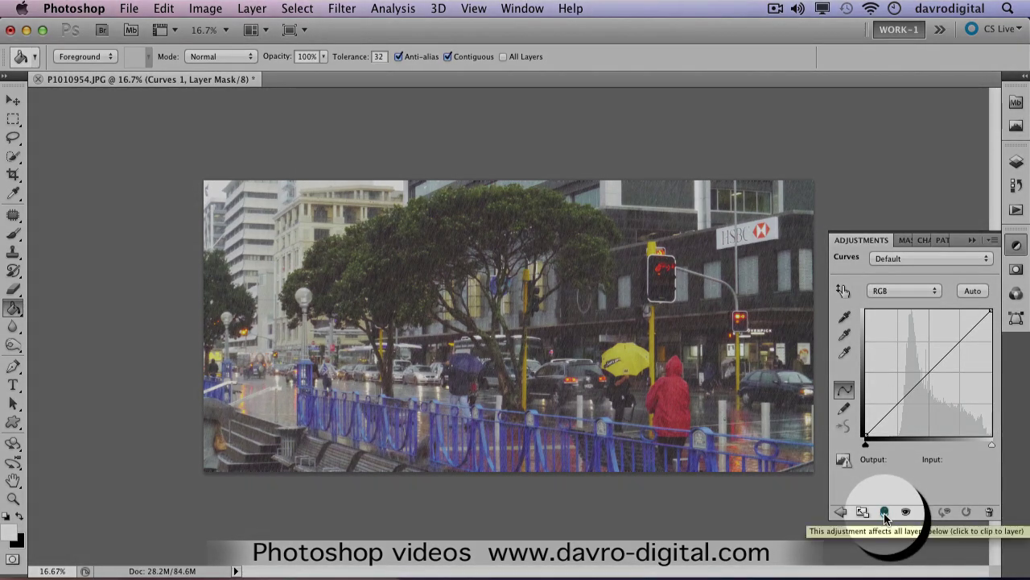
click(910, 434)
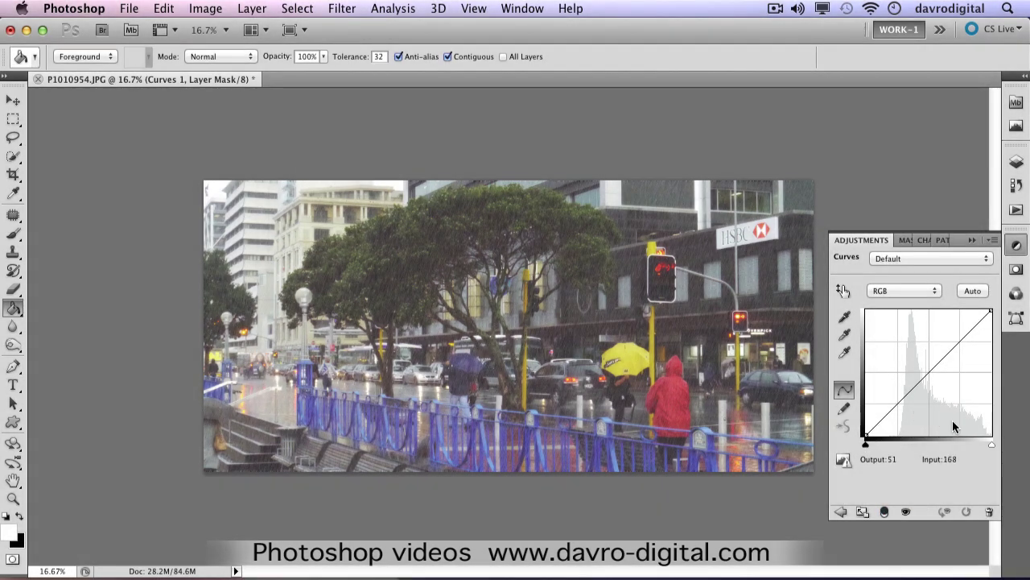
click(885, 513)
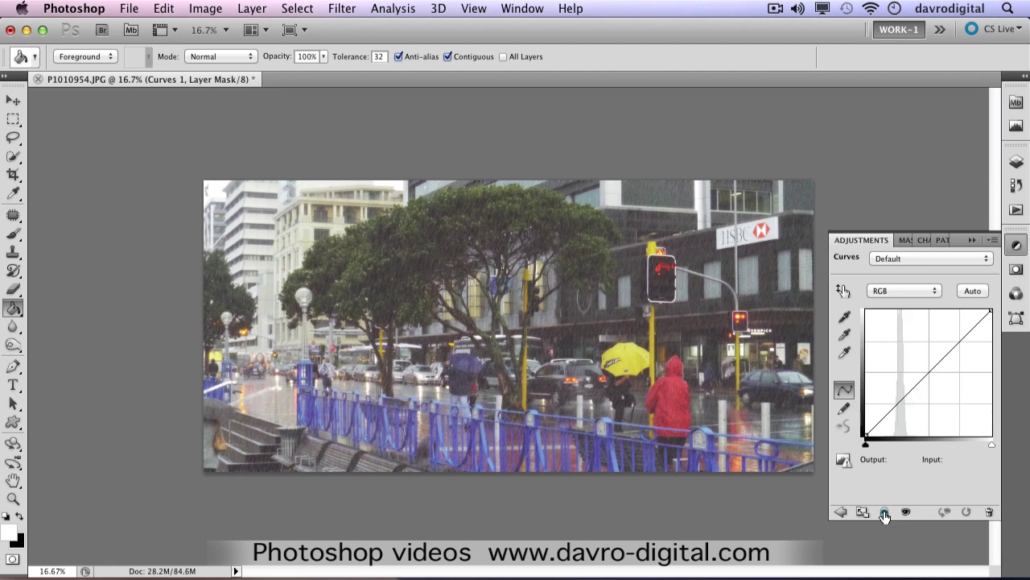
click(884, 513)
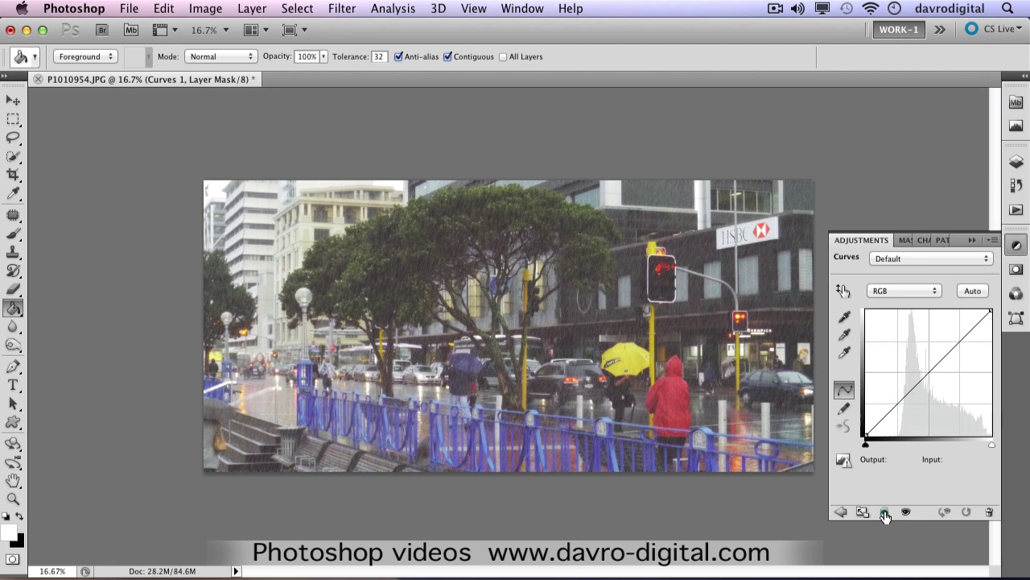
click(884, 513)
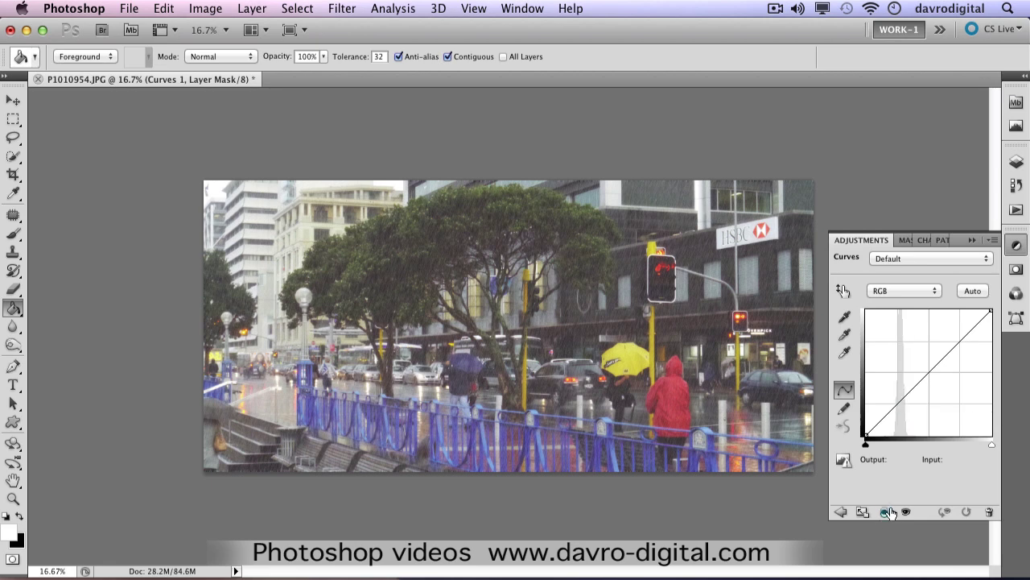
- Strengthen the rain contrast in Curves by moving the white point to input 175 and the black point to input 43
click(990, 311)
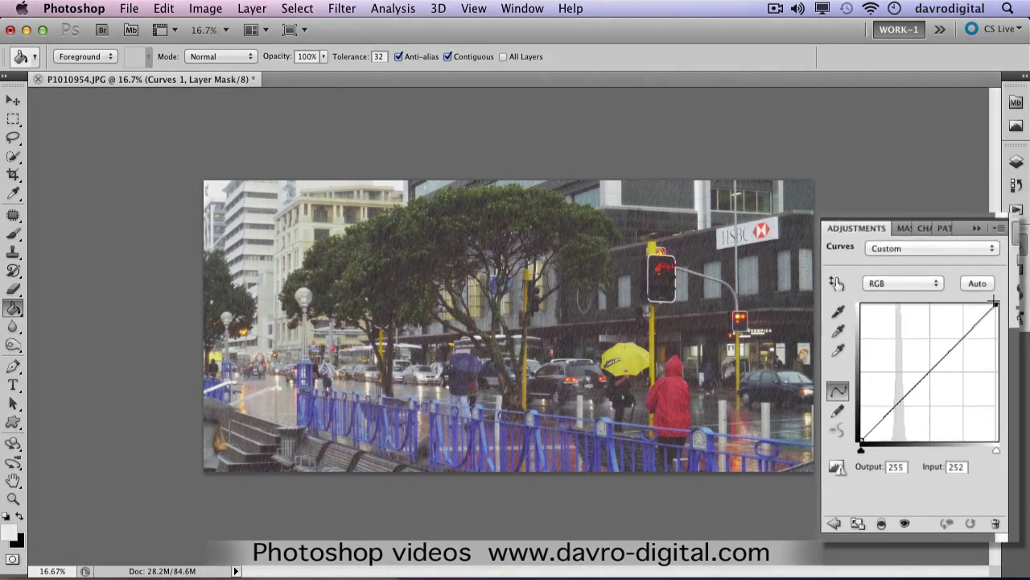
drag(989, 311, 957, 292)
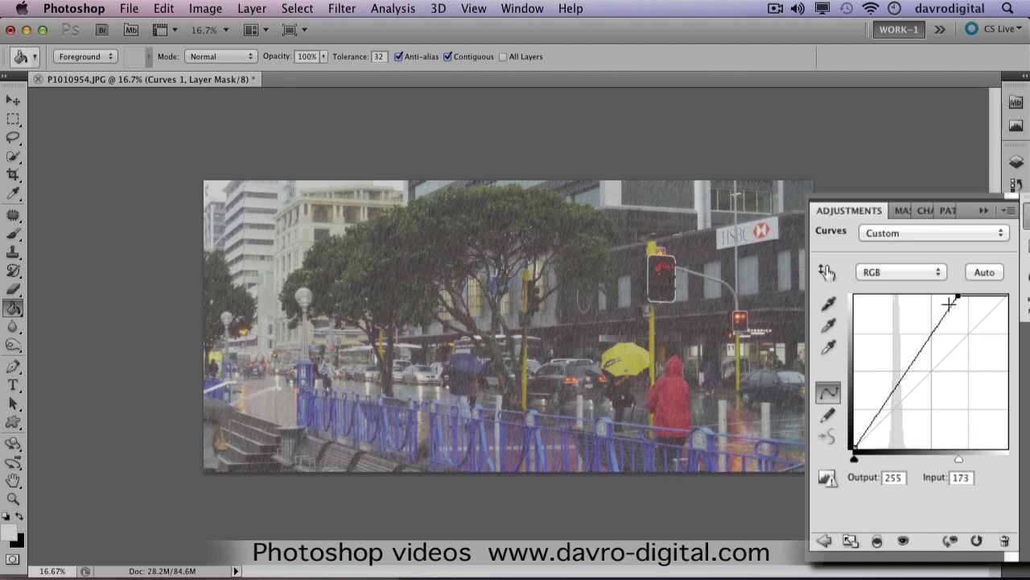
click(854, 448)
drag(855, 447, 882, 448)
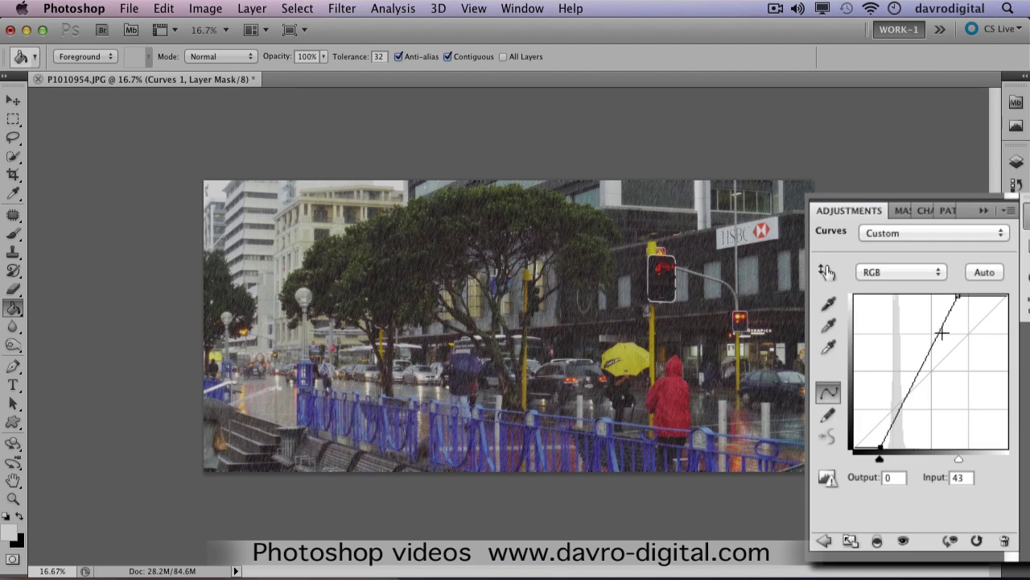
drag(957, 297, 959, 297)
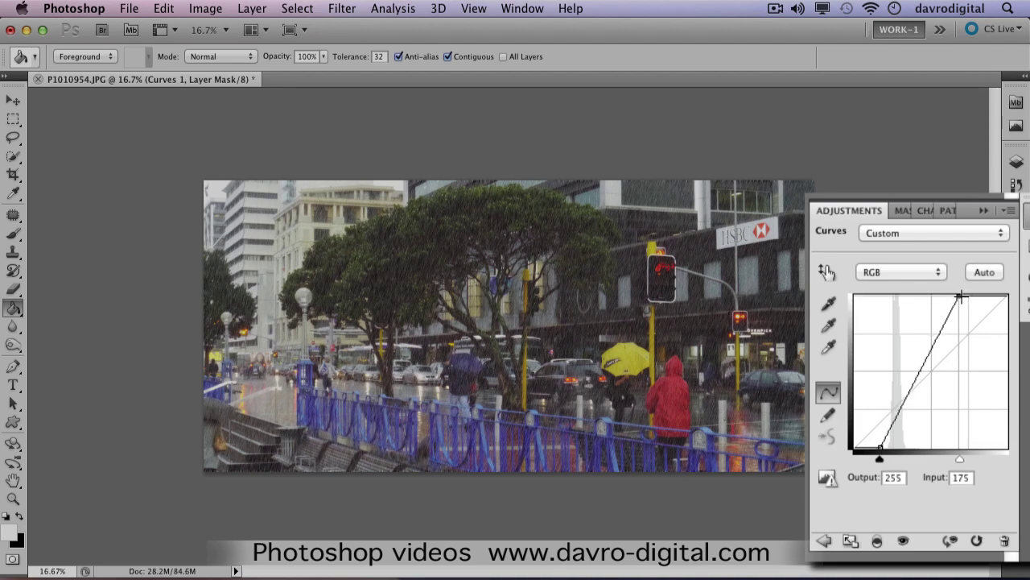
- Reopen the clipped Curves adjustment and add a midtone point at input 111, output 117
click(1016, 162)
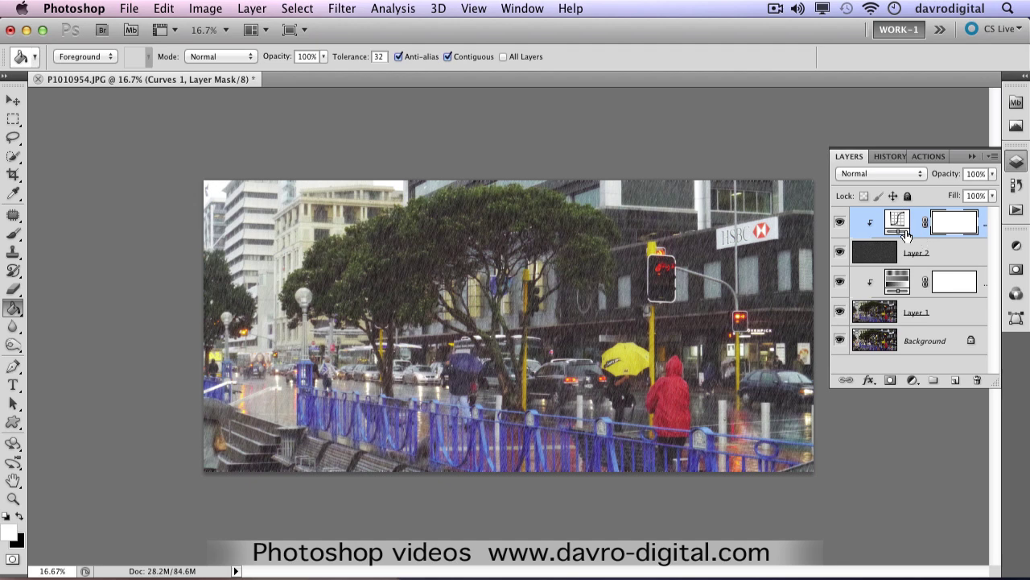
click(896, 222)
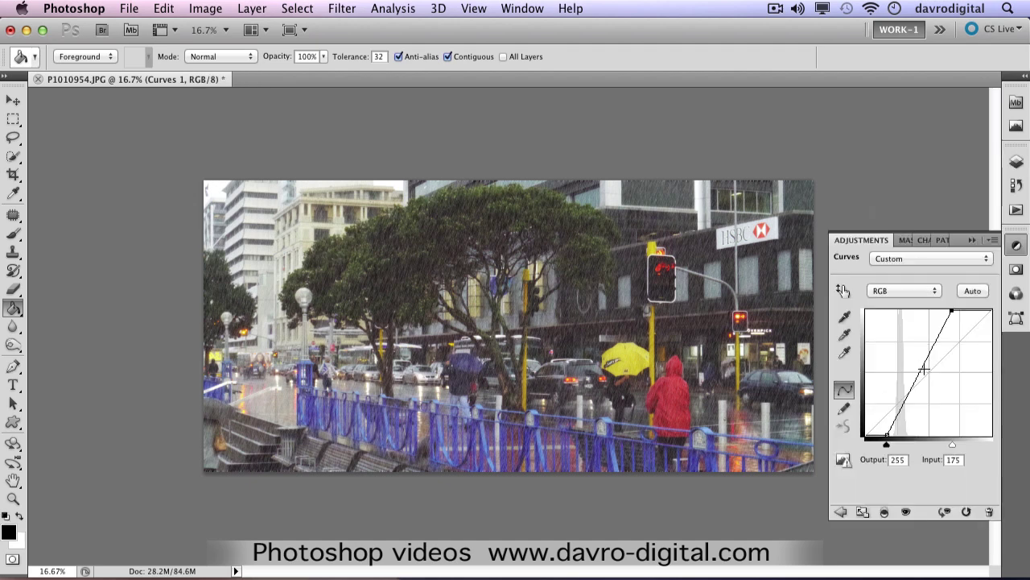
drag(916, 373, 920, 378)
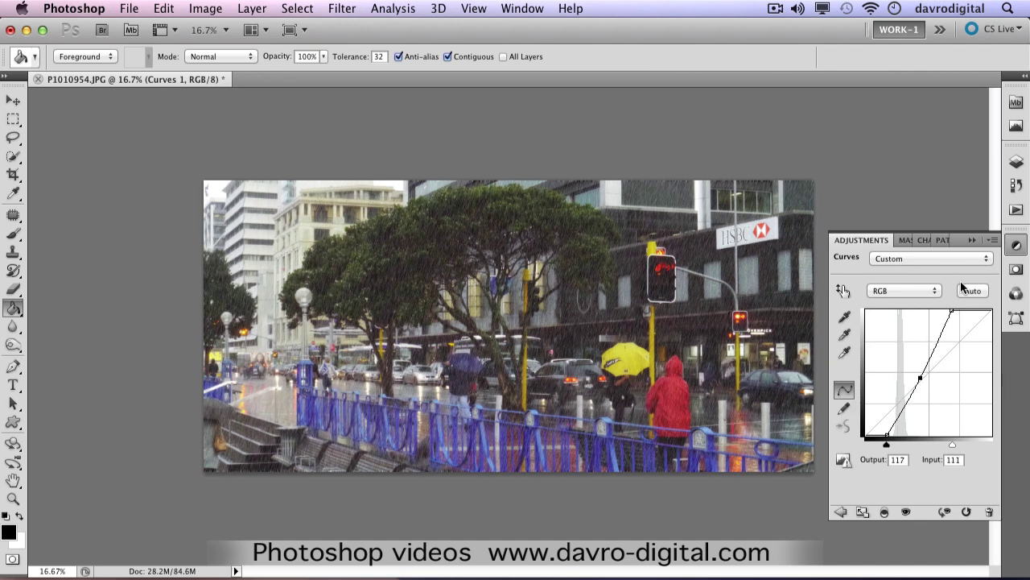
click(1016, 163)
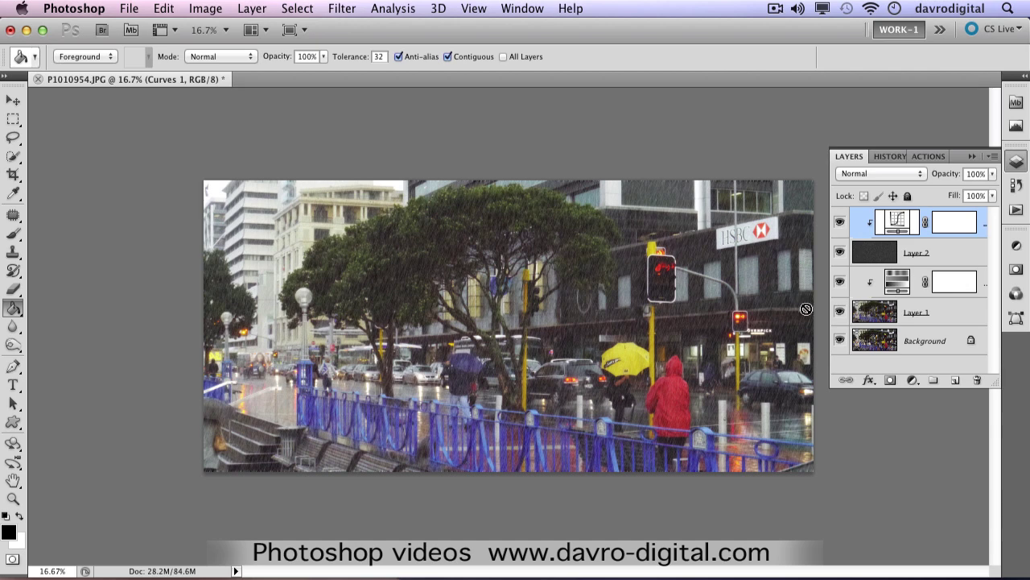
- Show only the Background layer, and restore the layers above it one by one to review each one's effect
alt+click(839, 341)
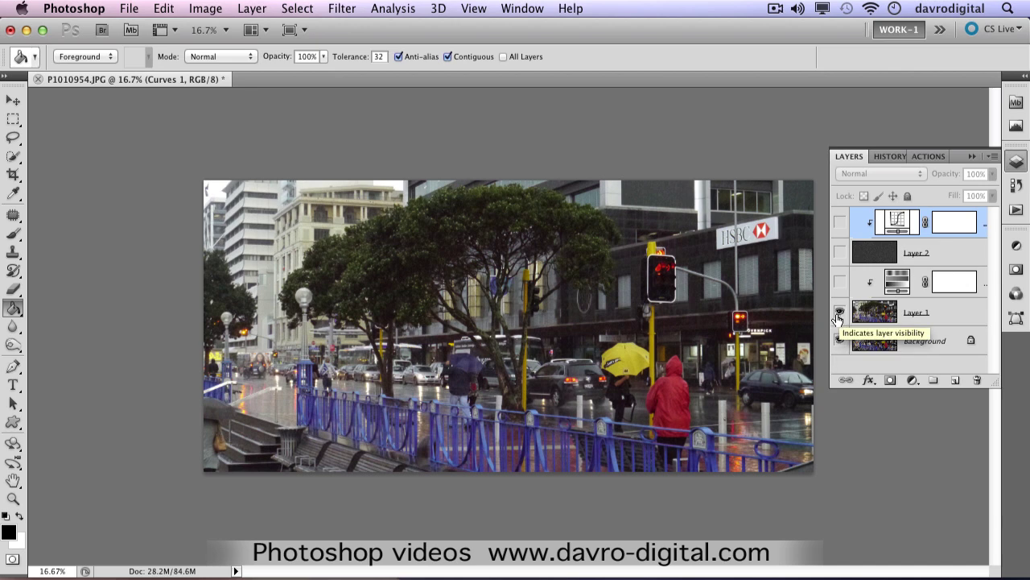
click(839, 316)
click(839, 283)
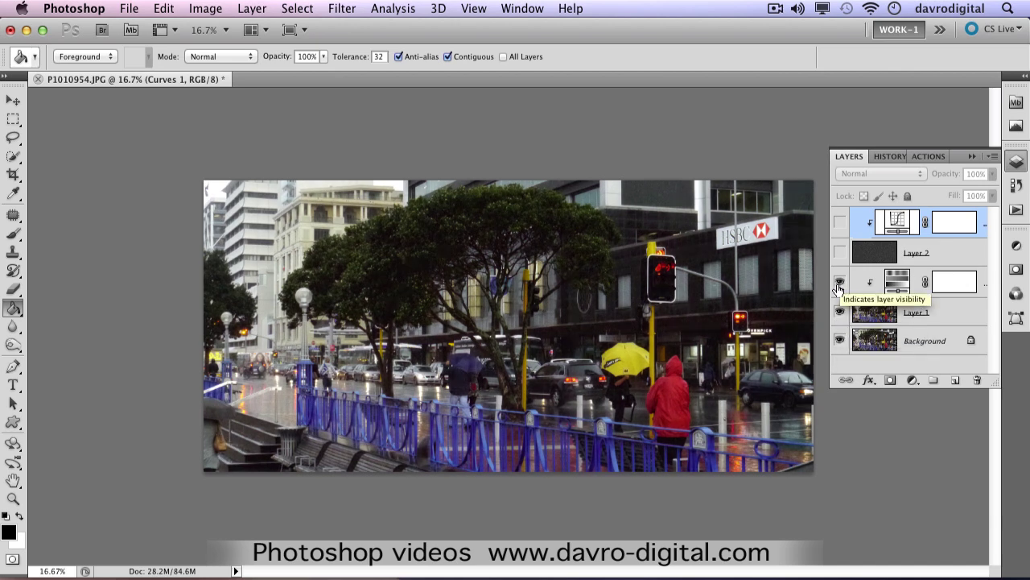
click(839, 287)
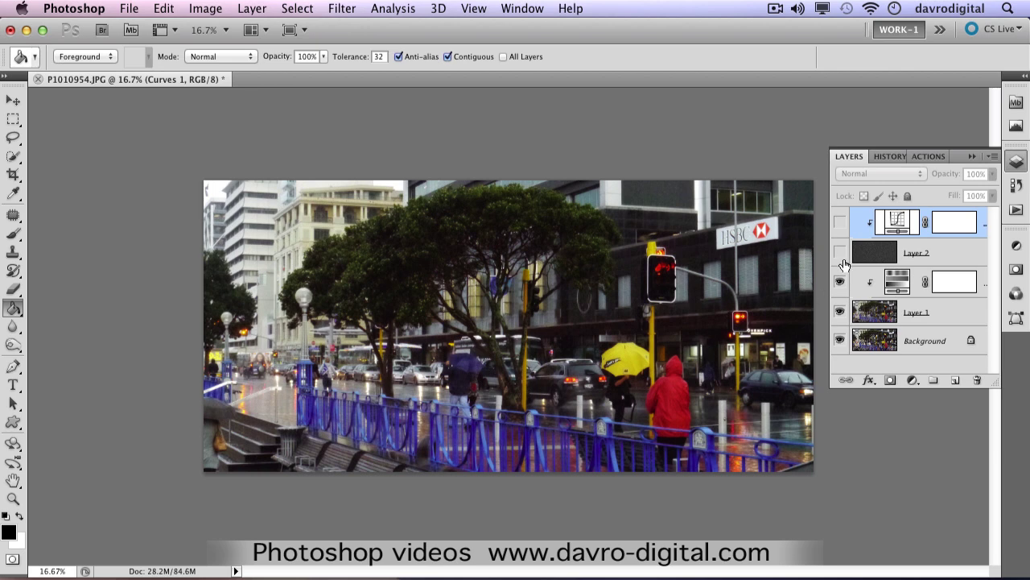
click(839, 254)
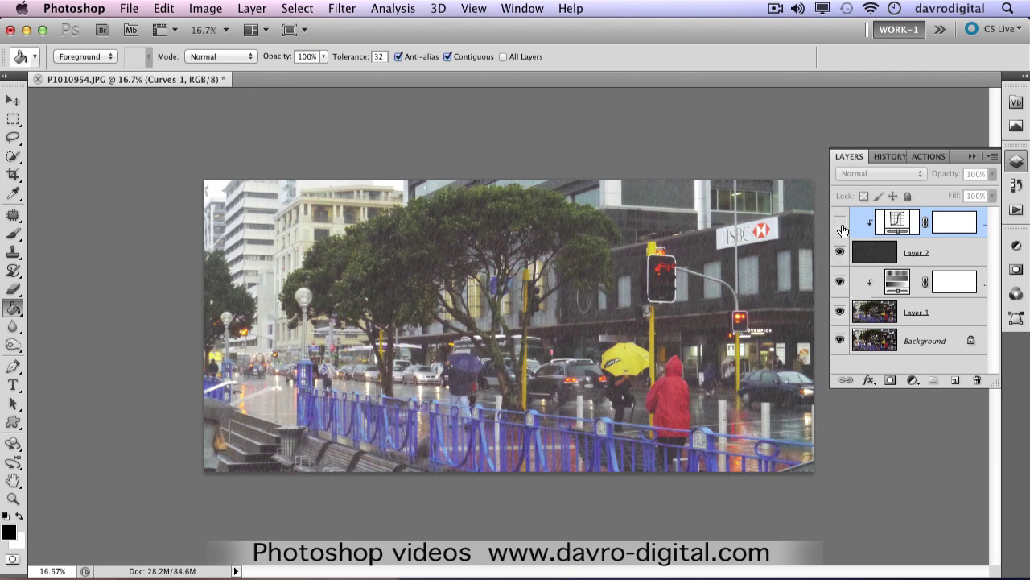
click(840, 222)
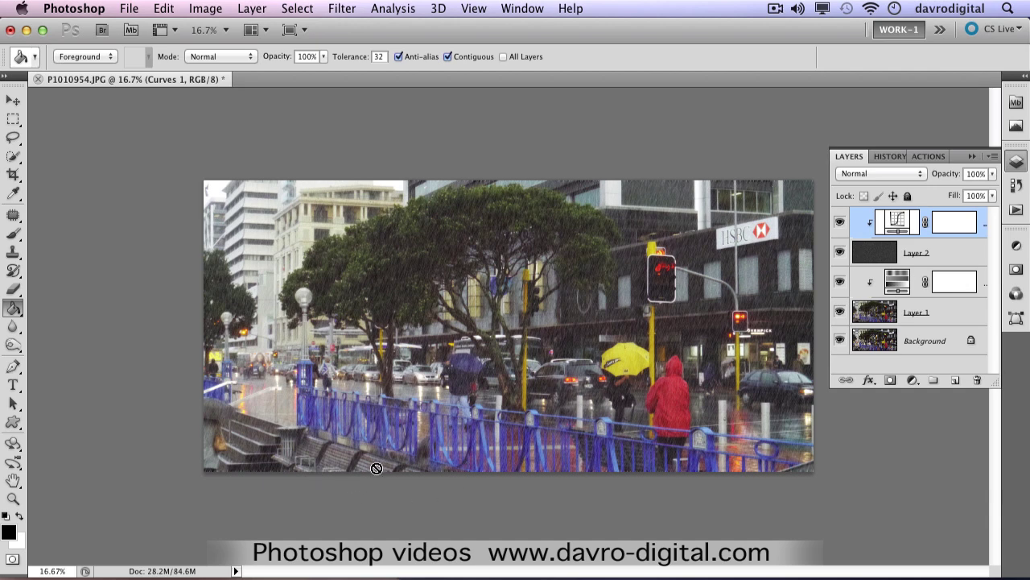
- Rename Layer 2 as rain
click(919, 253)
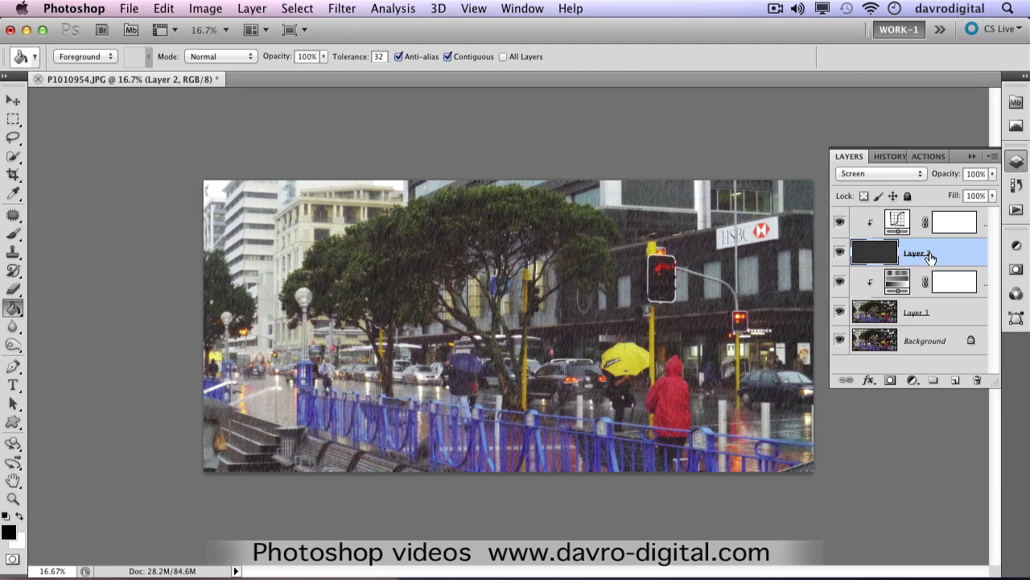
double_click(927, 251)
text(rain)
key(Return)
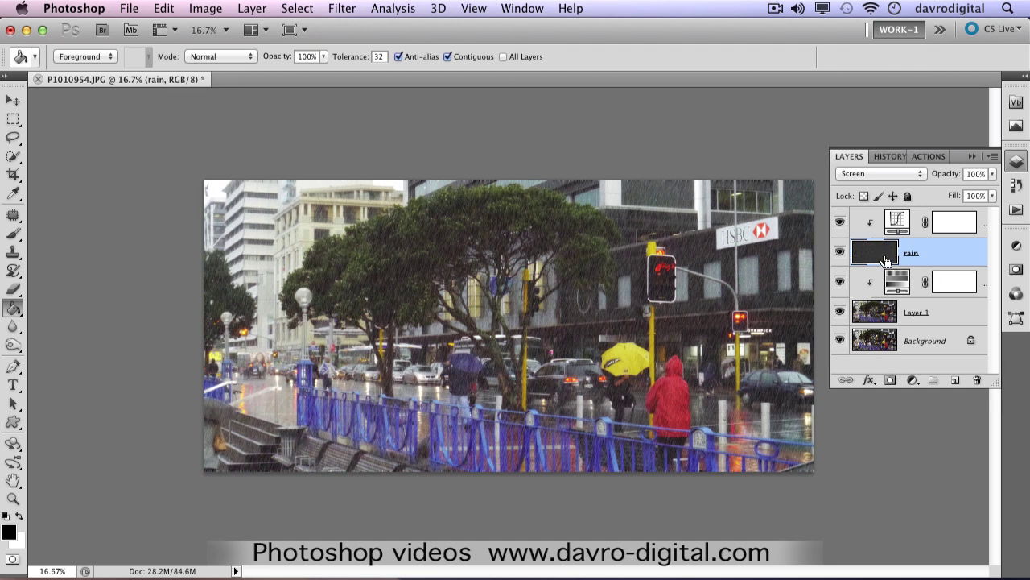
- Stretch the rain layer vertically from its centre to about 106.5% height, past the canvas's upper and lower edges, and apply the transform
key(super+t)
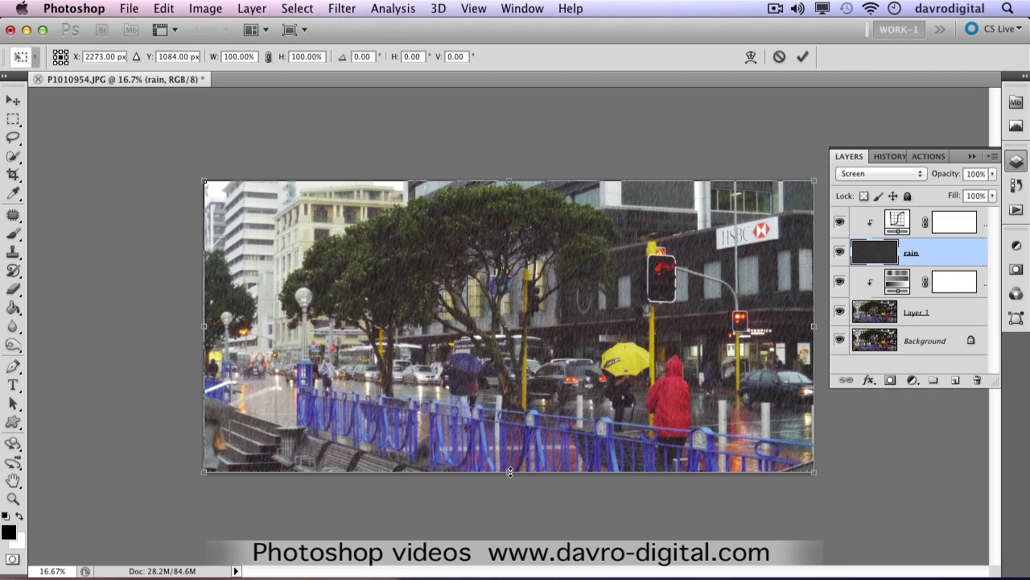
drag(511, 472, 510, 481)
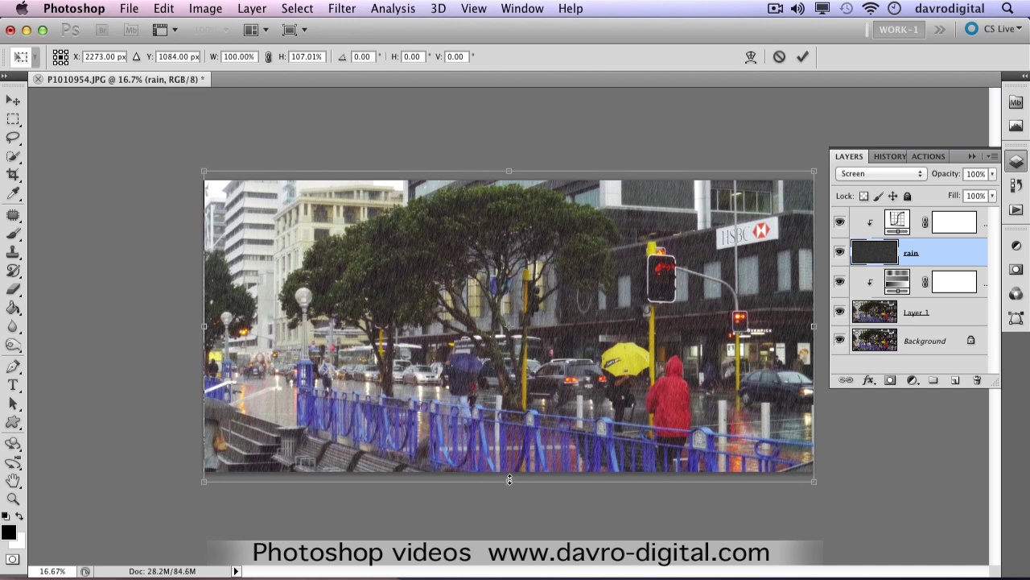
drag(510, 480, 509, 481)
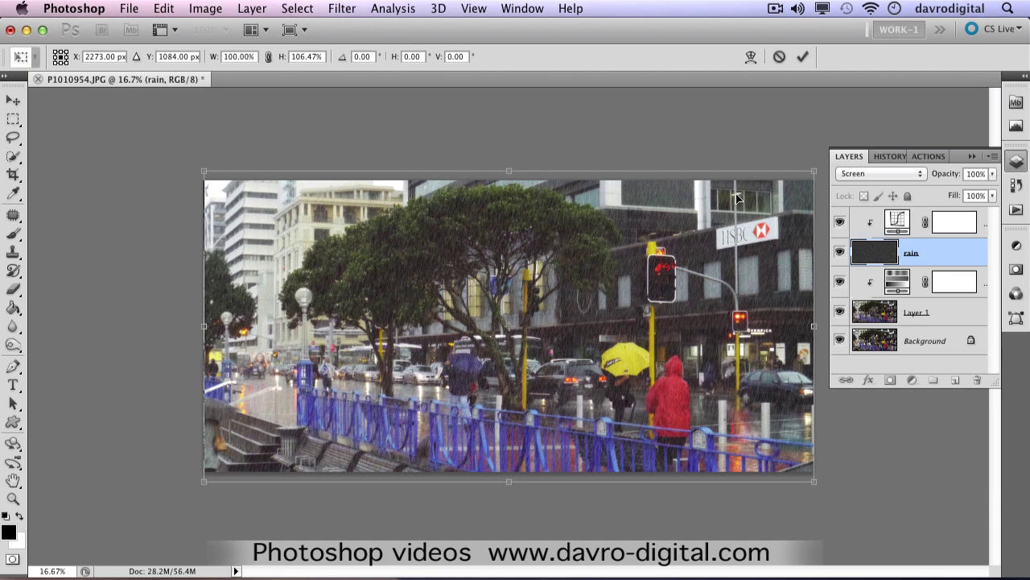
key(g)
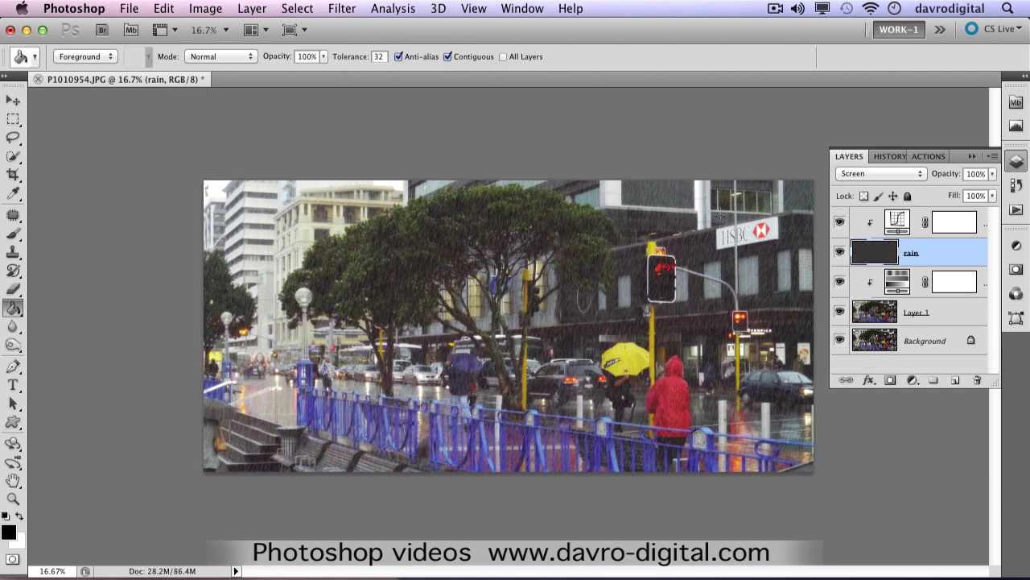
- Reduce the rain layer's opacity to about 79% and hide the interface panels to view the finished photo
scroll(712, 206, up, 2)
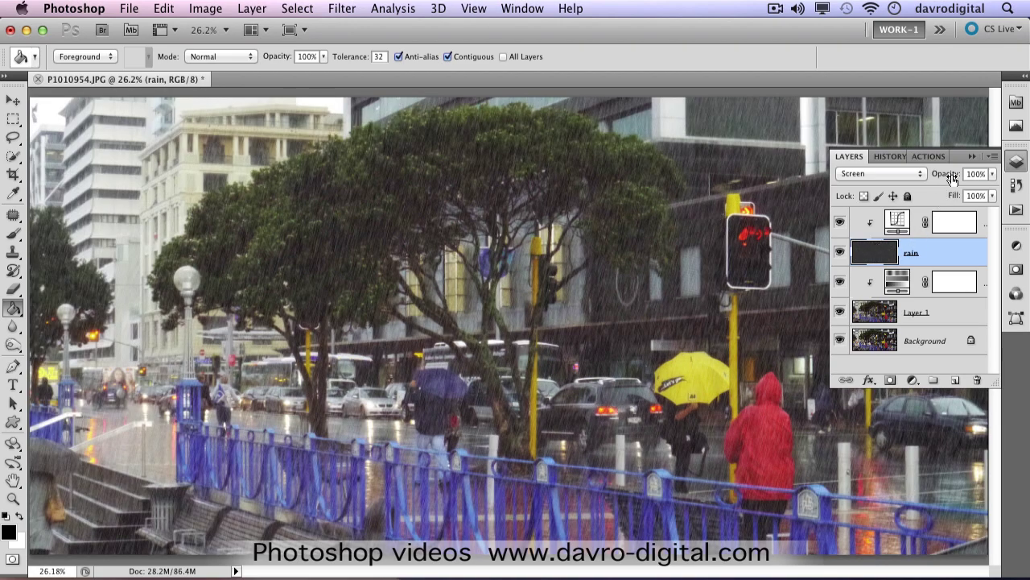
drag(952, 178, 939, 178)
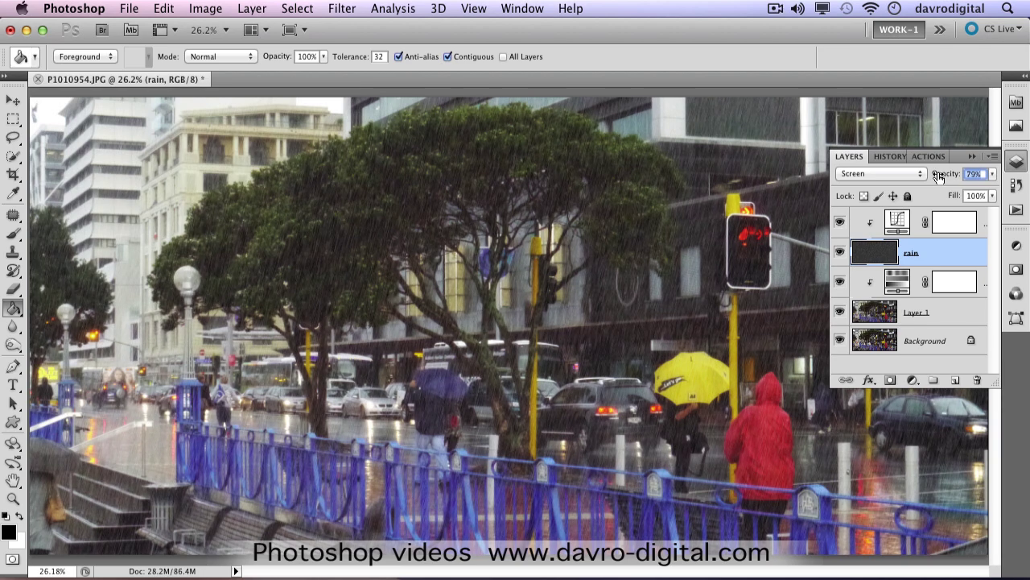
drag(939, 177, 937, 177)
key(Tab)
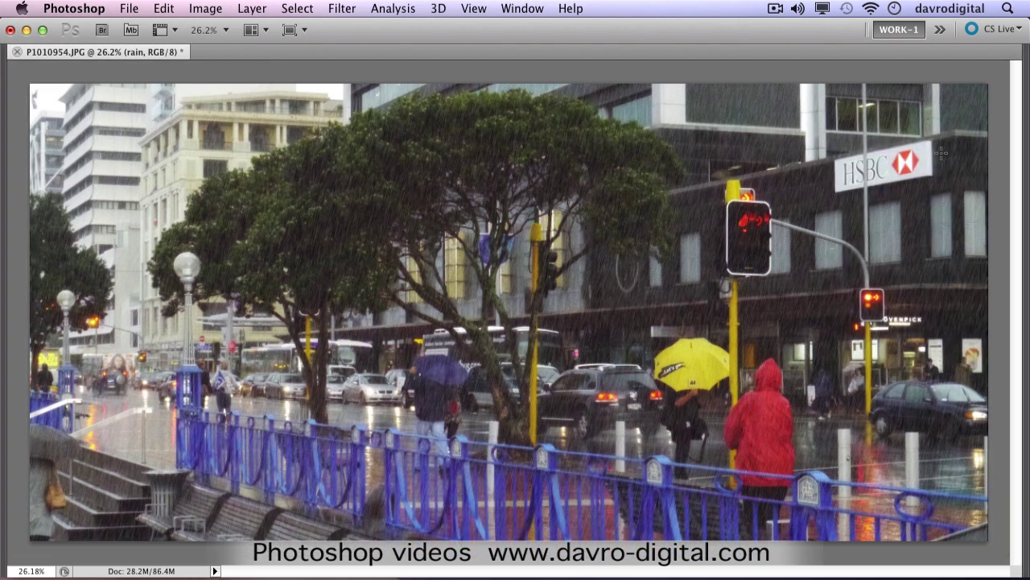